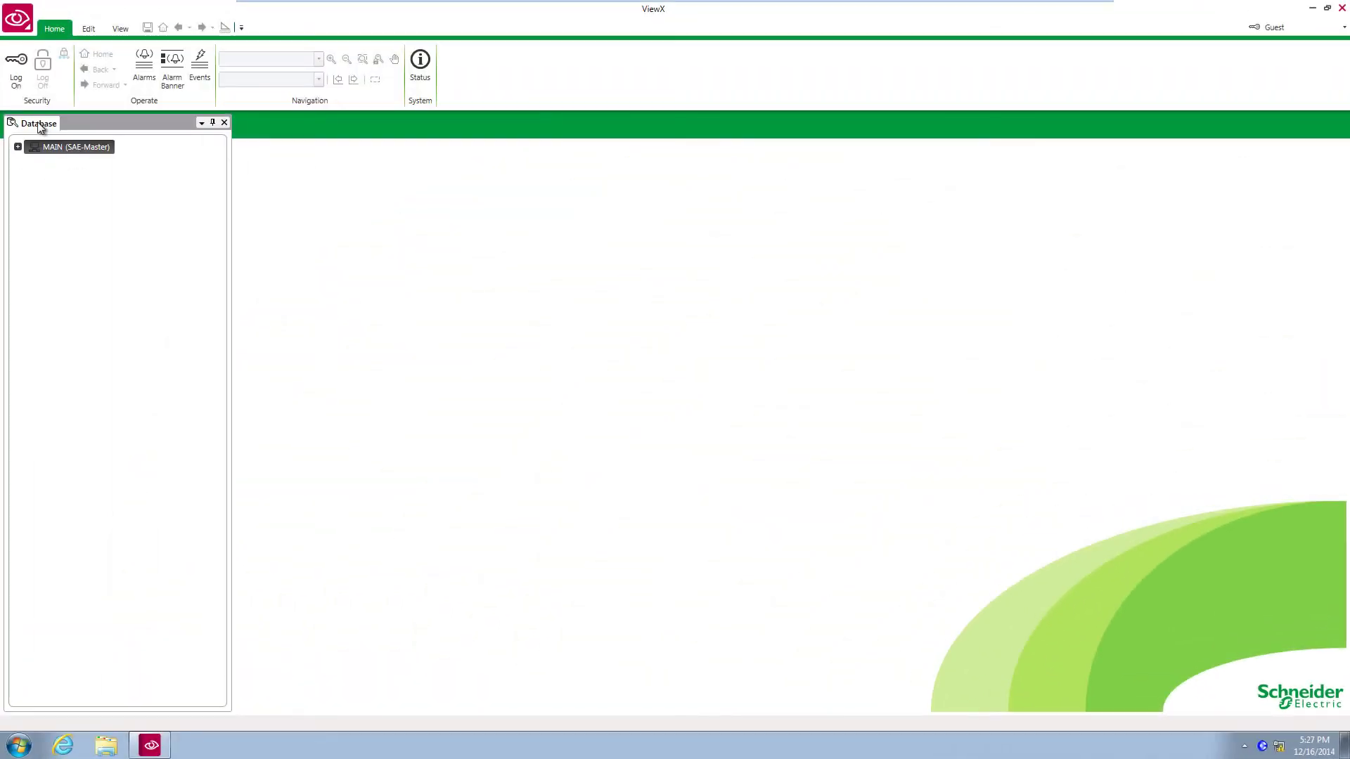
# Log on to the MAIN system with the user name and password
pyautogui.click(14, 80)
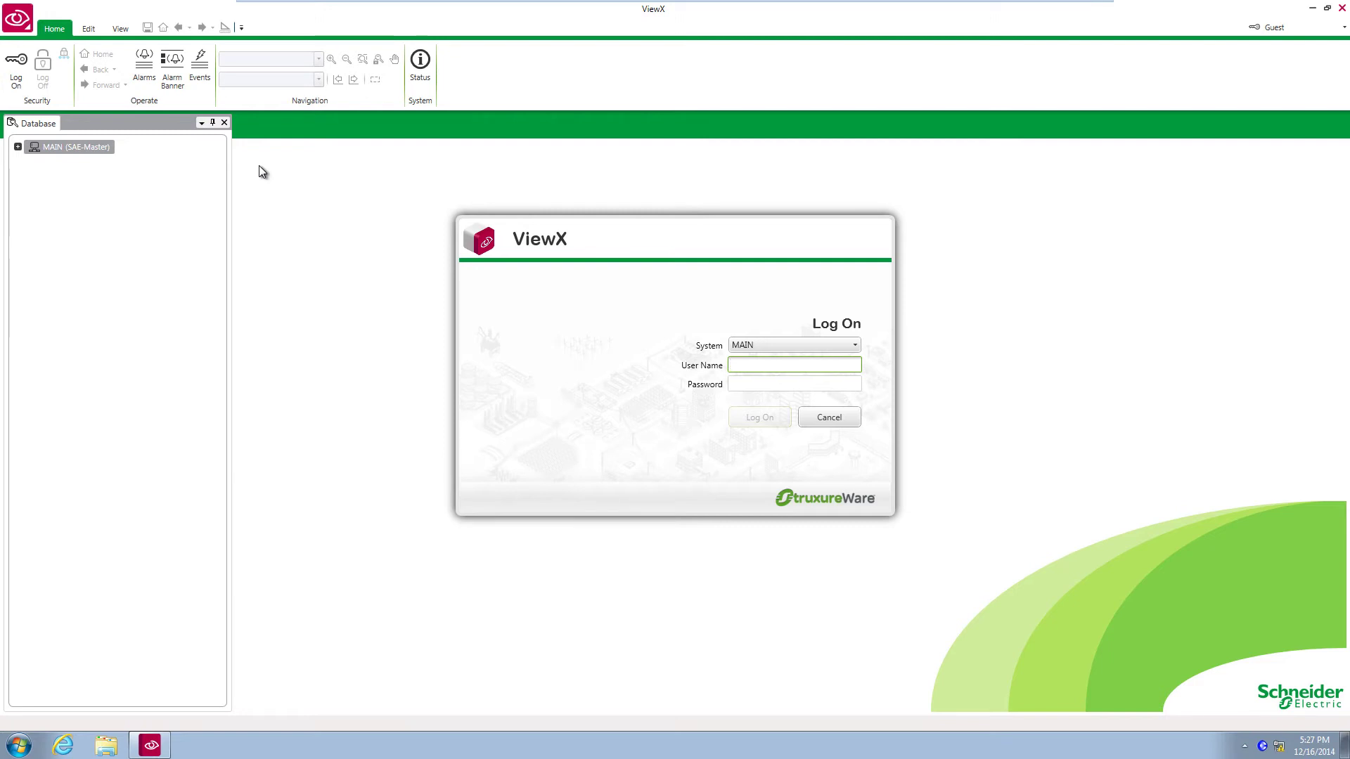
pyautogui.write('SE')
pyautogui.press('Tab')
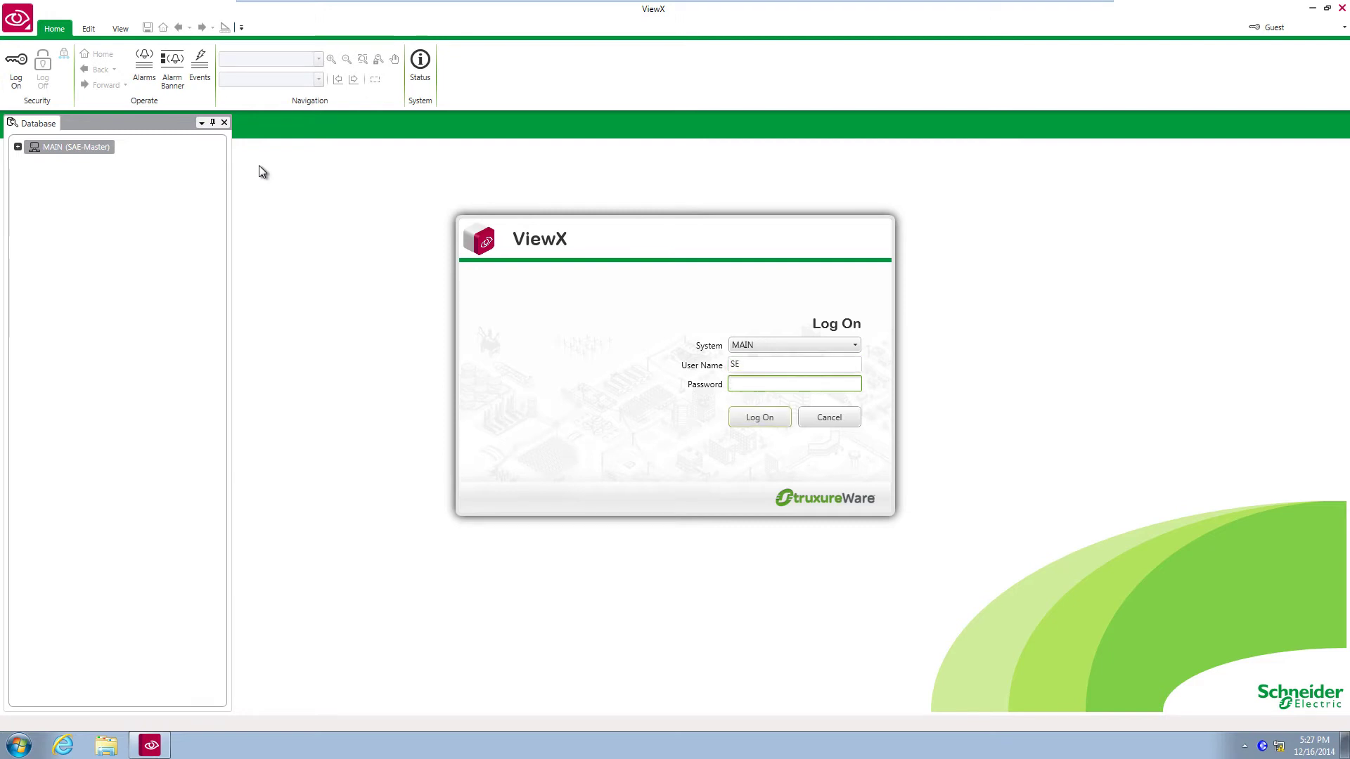
pyautogui.click(786, 419)
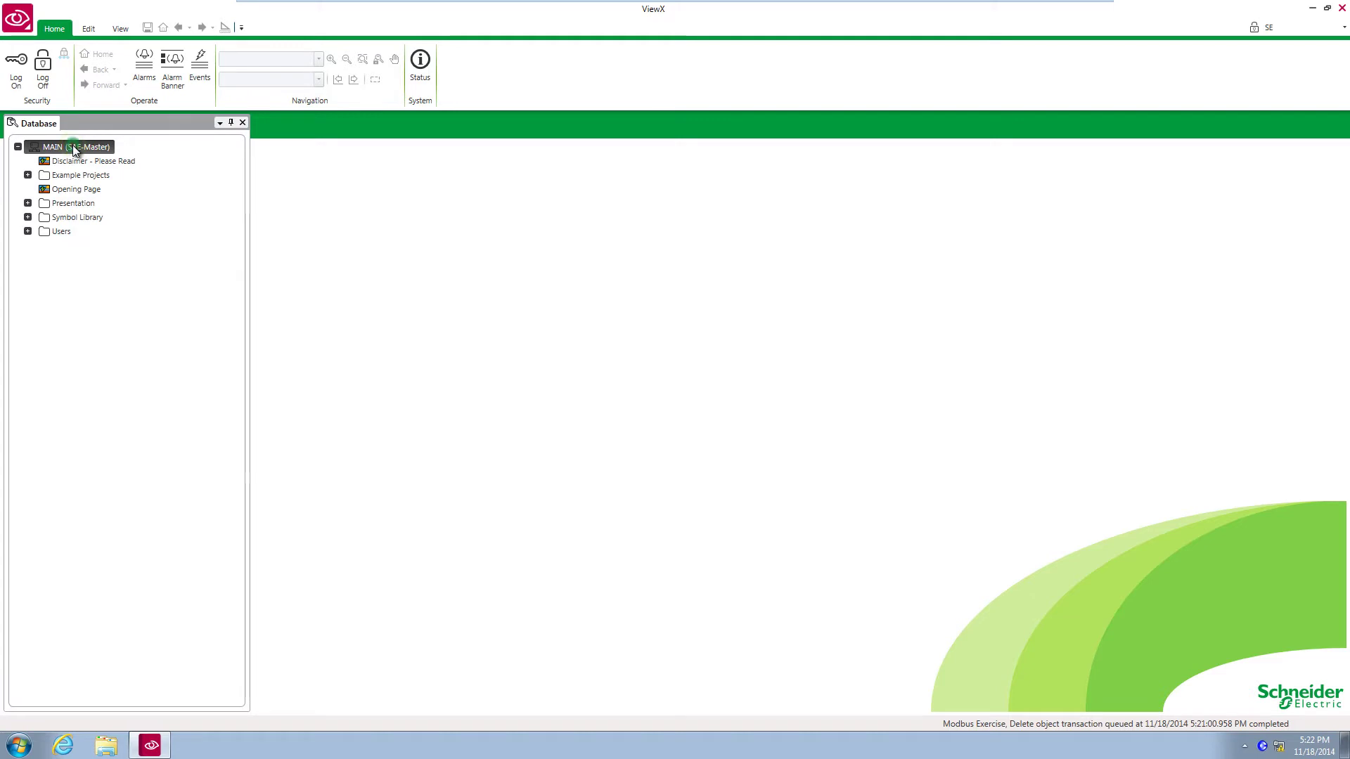
# Create a new group under MAIN and name it 'Modbus Exercise'
pyautogui.rightClick(73, 145)
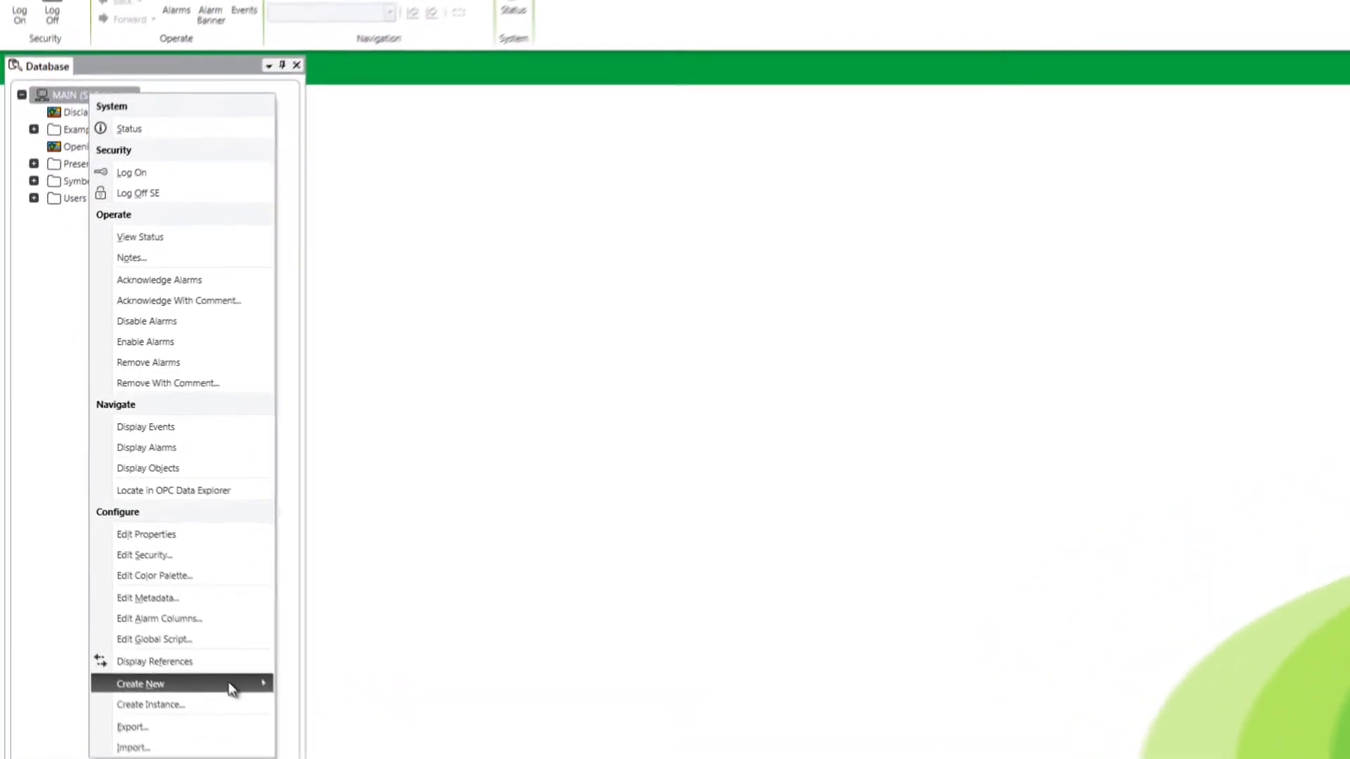
pyautogui.moveTo(232, 687)
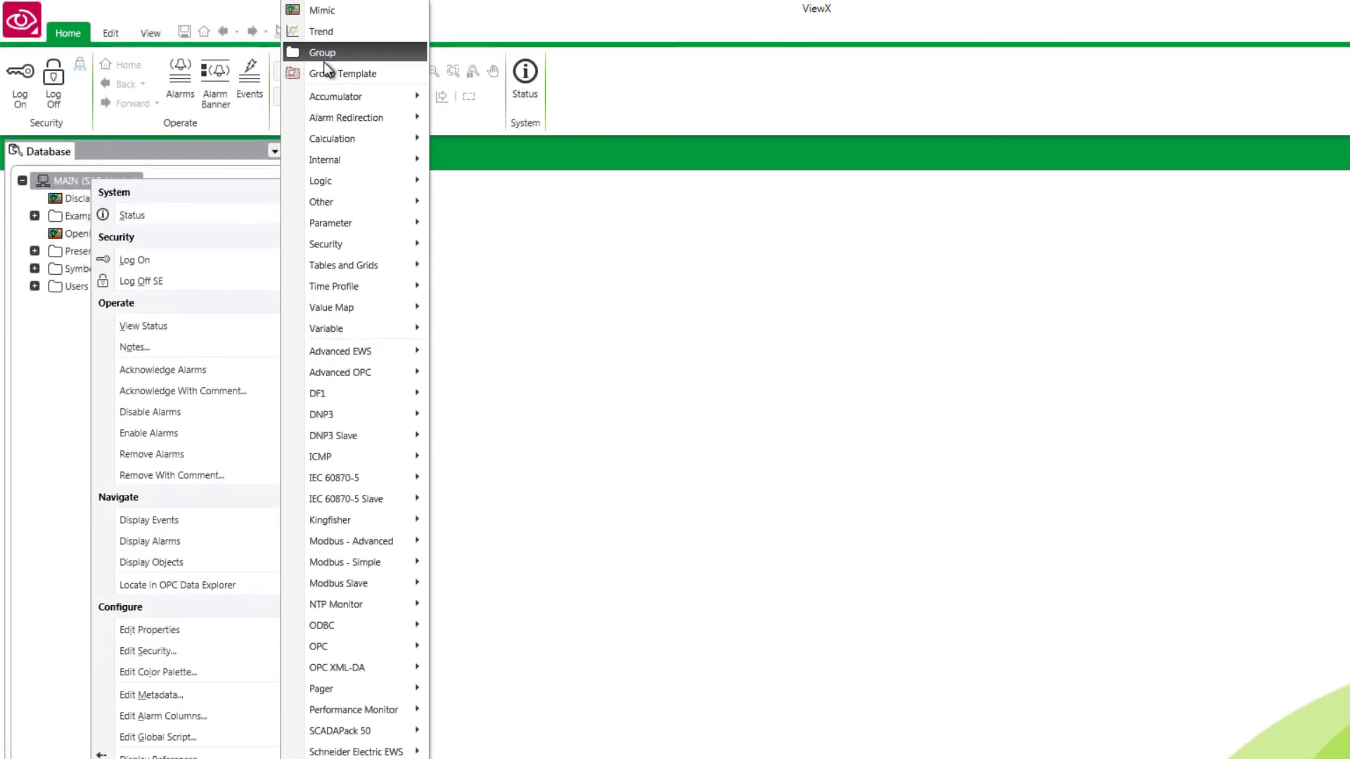
pyautogui.click(326, 57)
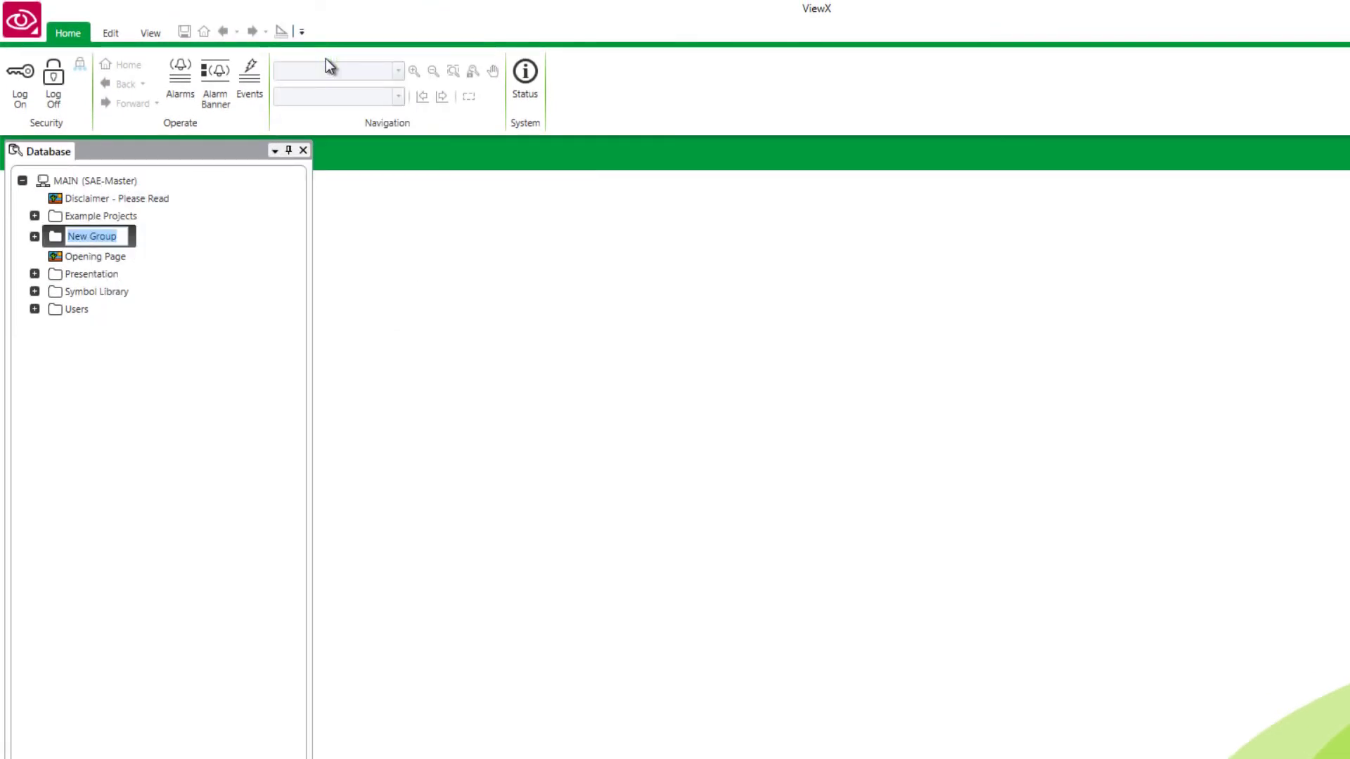
pyautogui.write('Modbus Exercise')
pyautogui.press('Return')
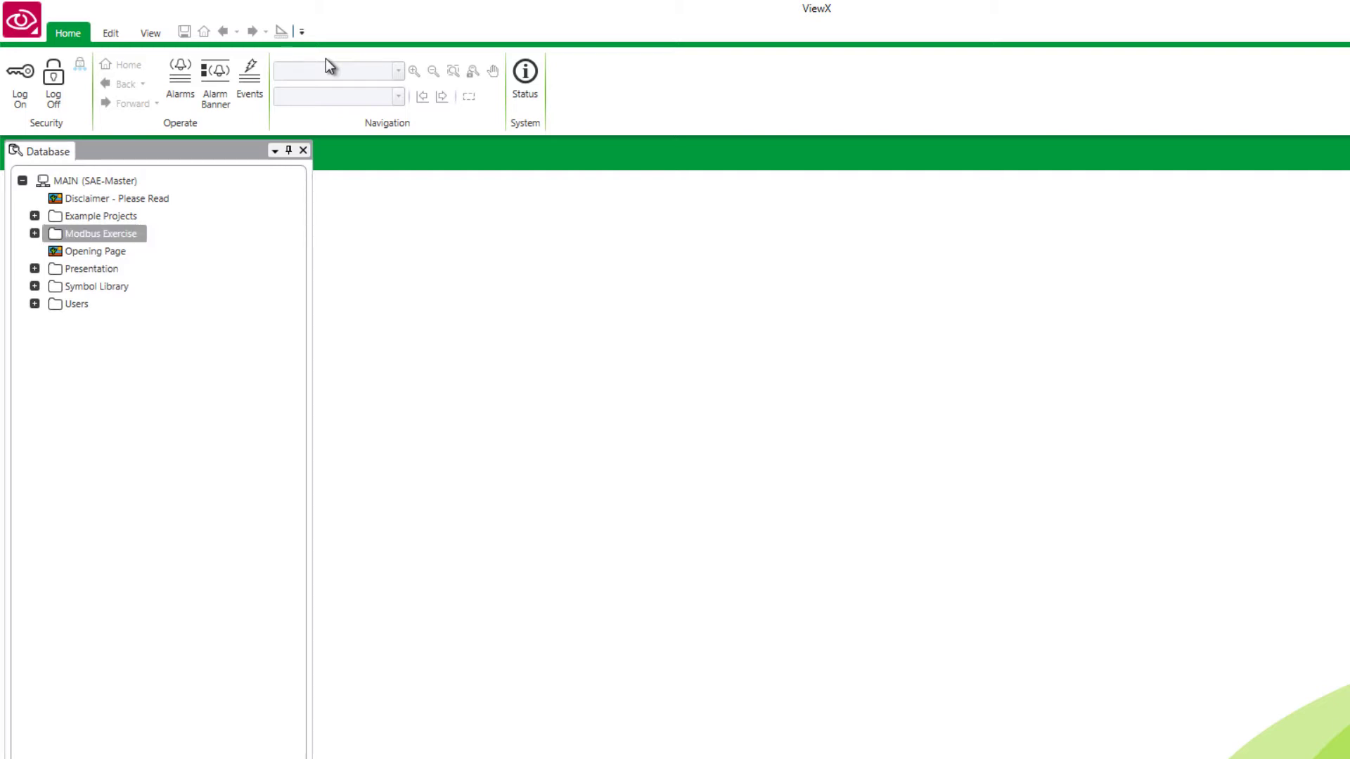
# Add a Direct Outstation Set named 'Set' to the Modbus Exercise group
pyautogui.rightClick(118, 230)
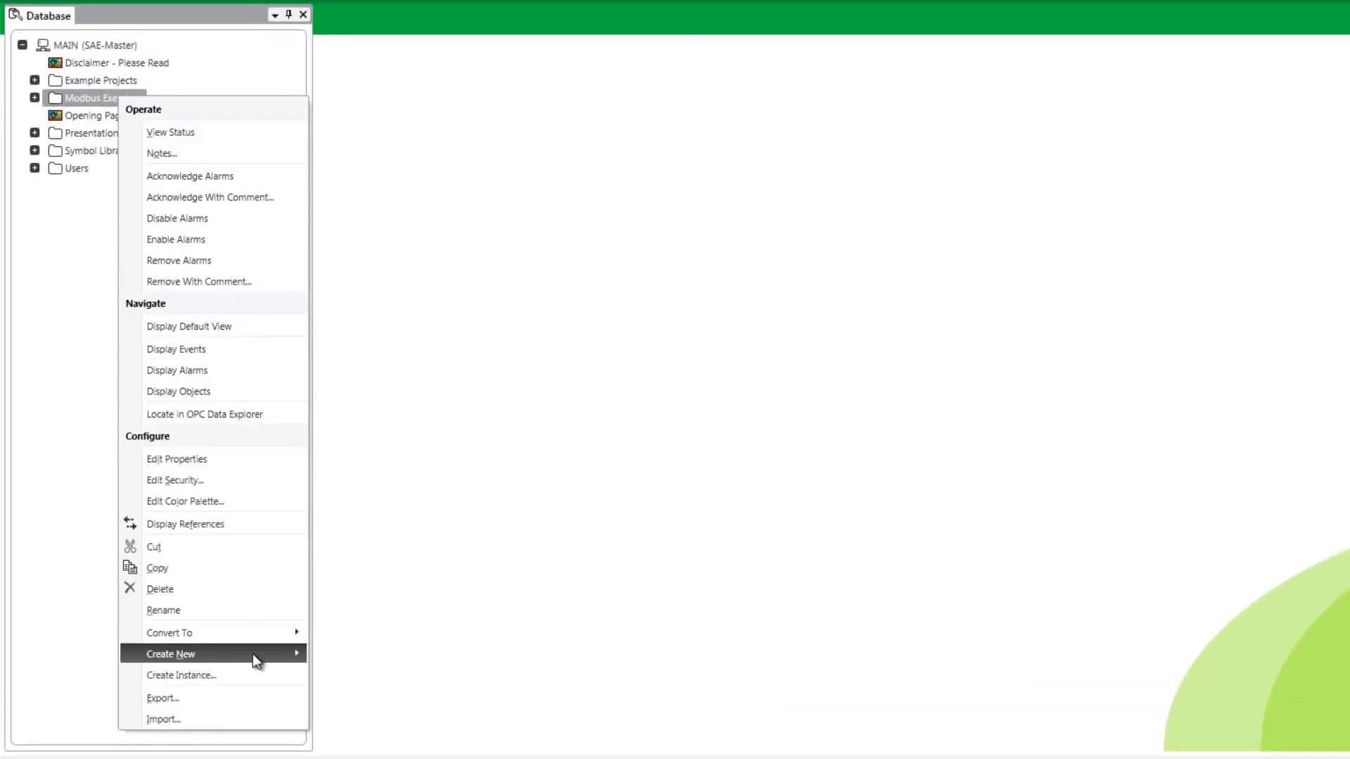
pyautogui.moveTo(256, 656)
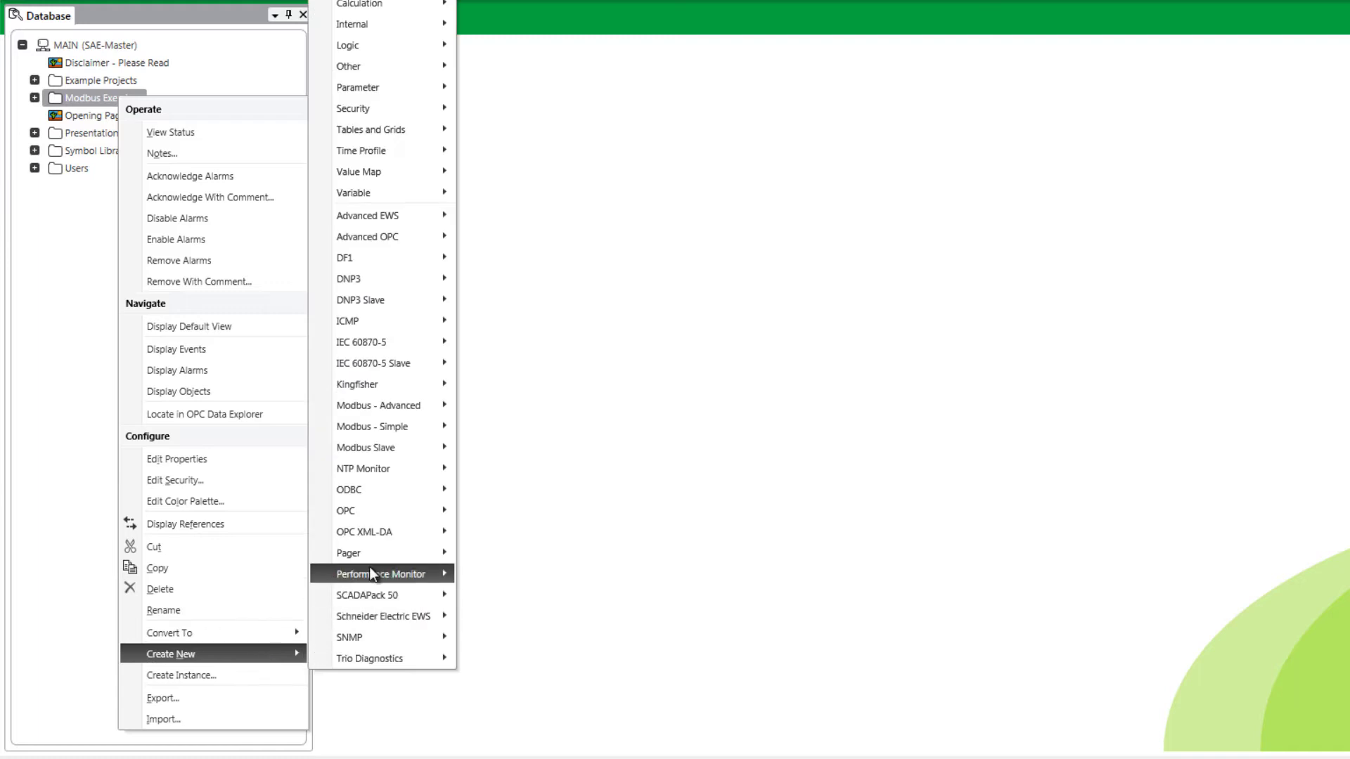
pyautogui.moveTo(436, 408)
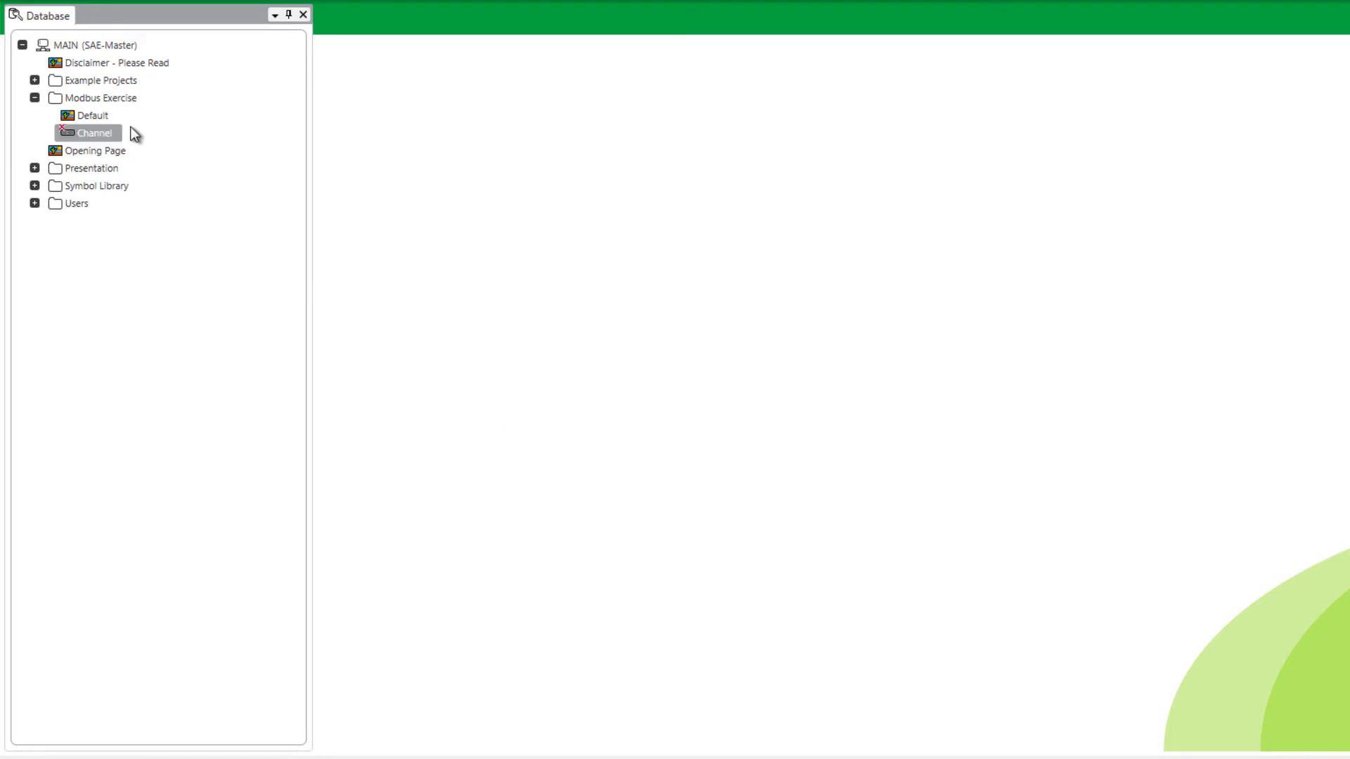
pyautogui.click(116, 103)
pyautogui.rightClick(116, 103)
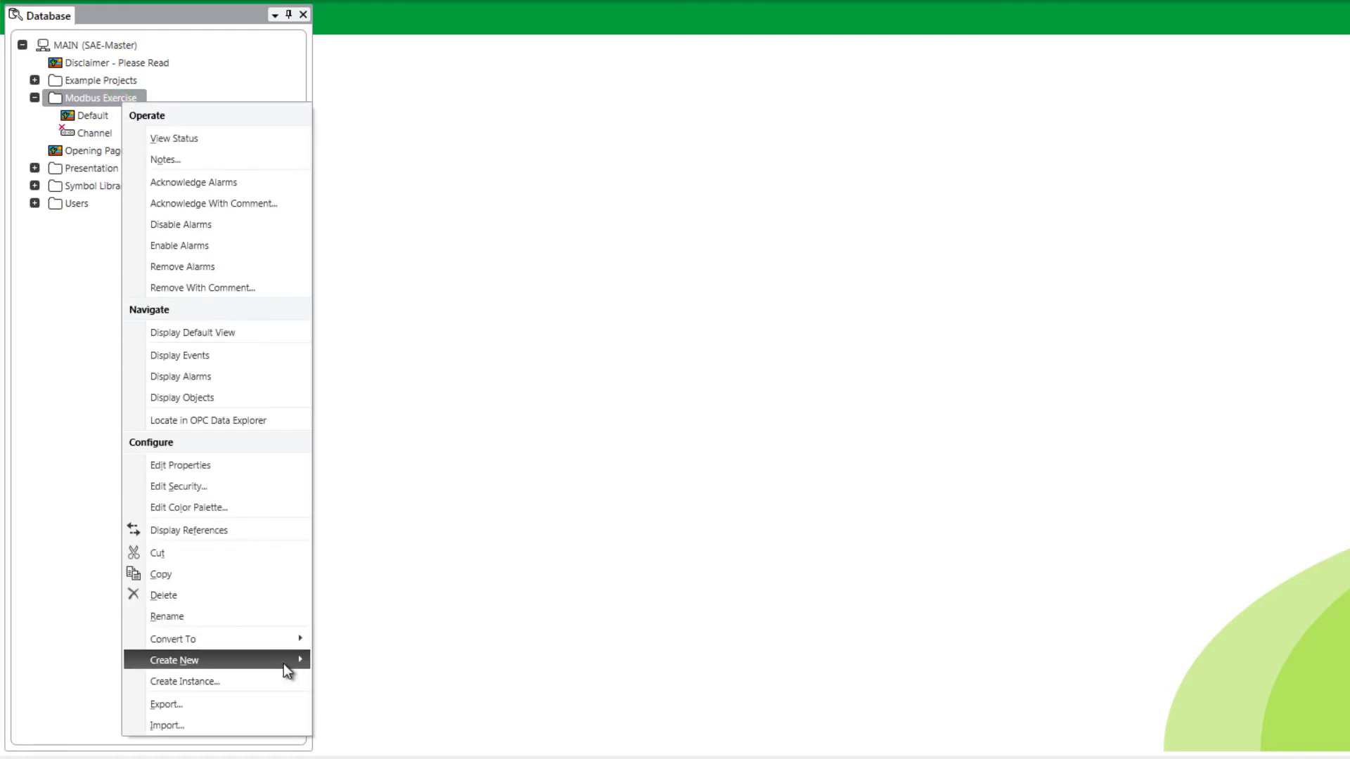
pyautogui.moveTo(286, 666)
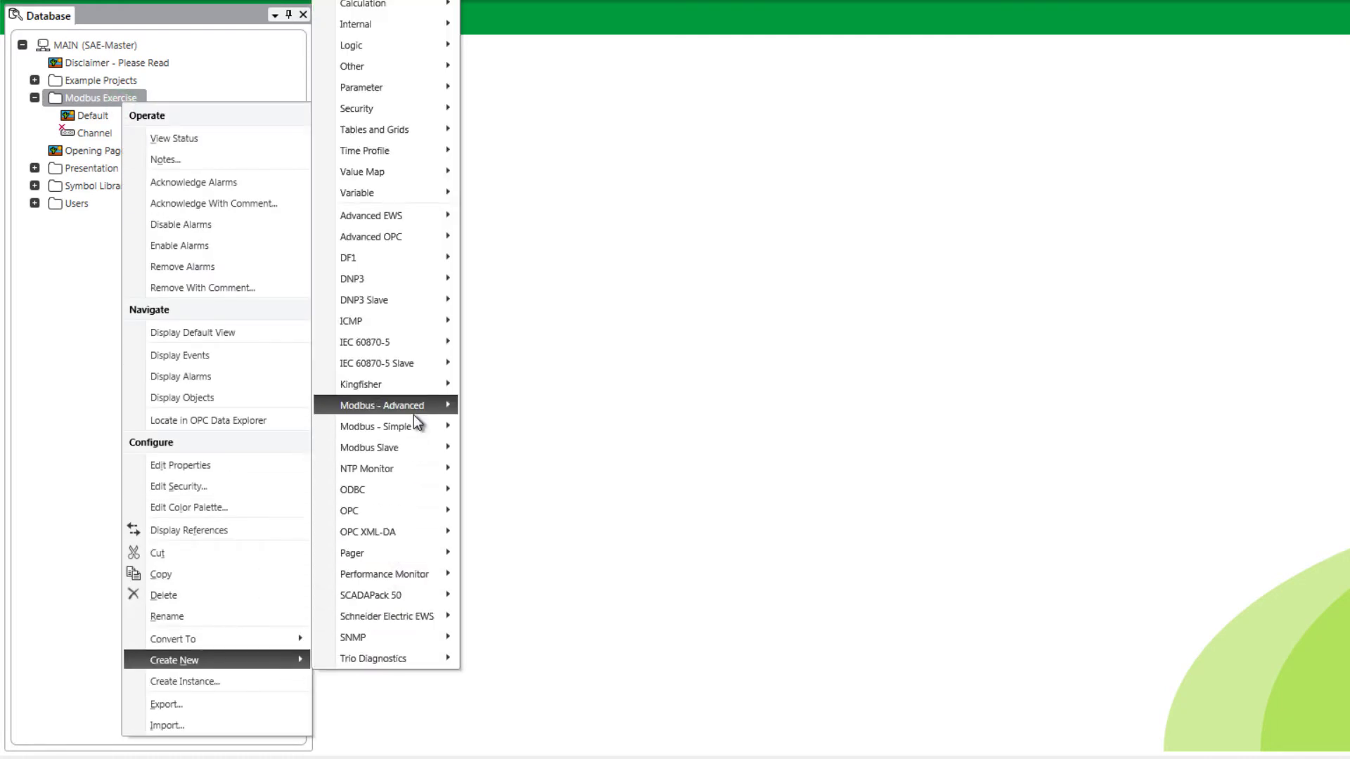
pyautogui.moveTo(419, 415)
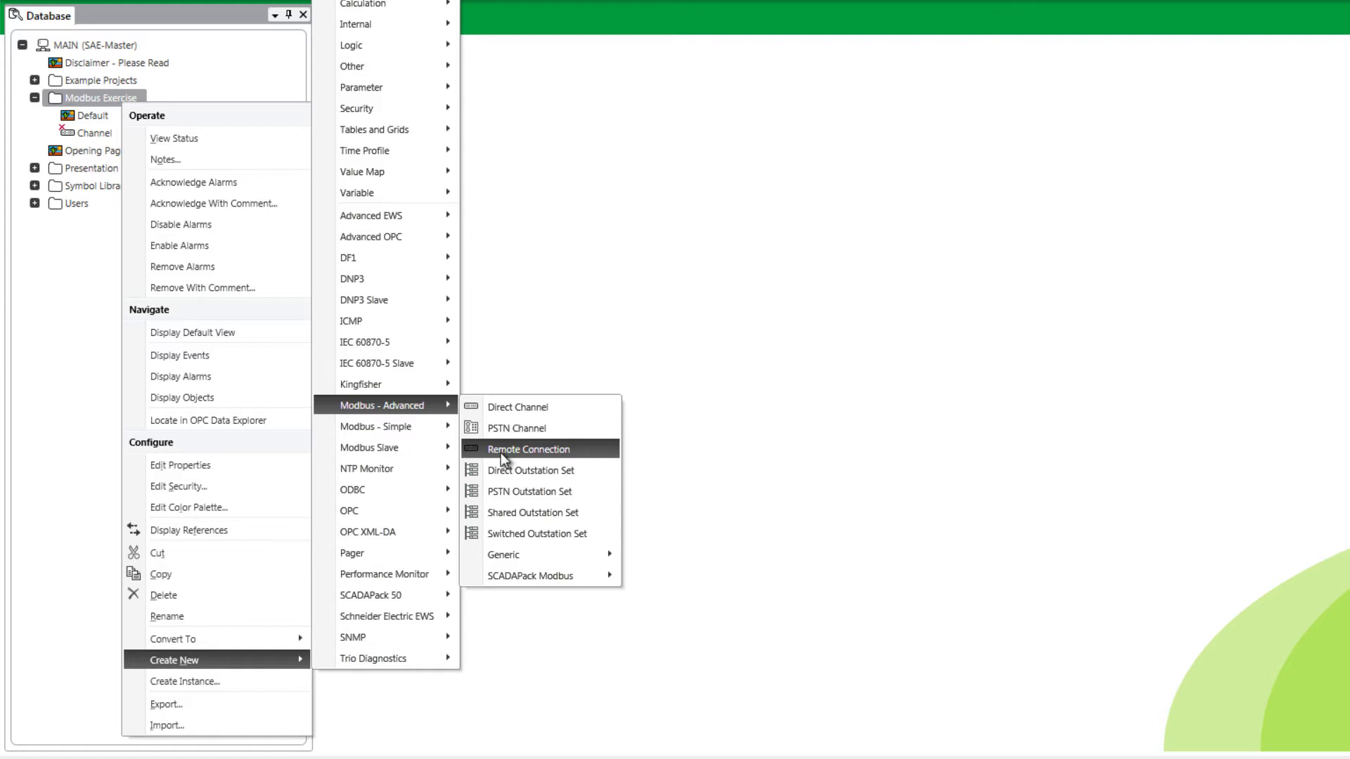
pyautogui.click(504, 476)
pyautogui.write('Set')
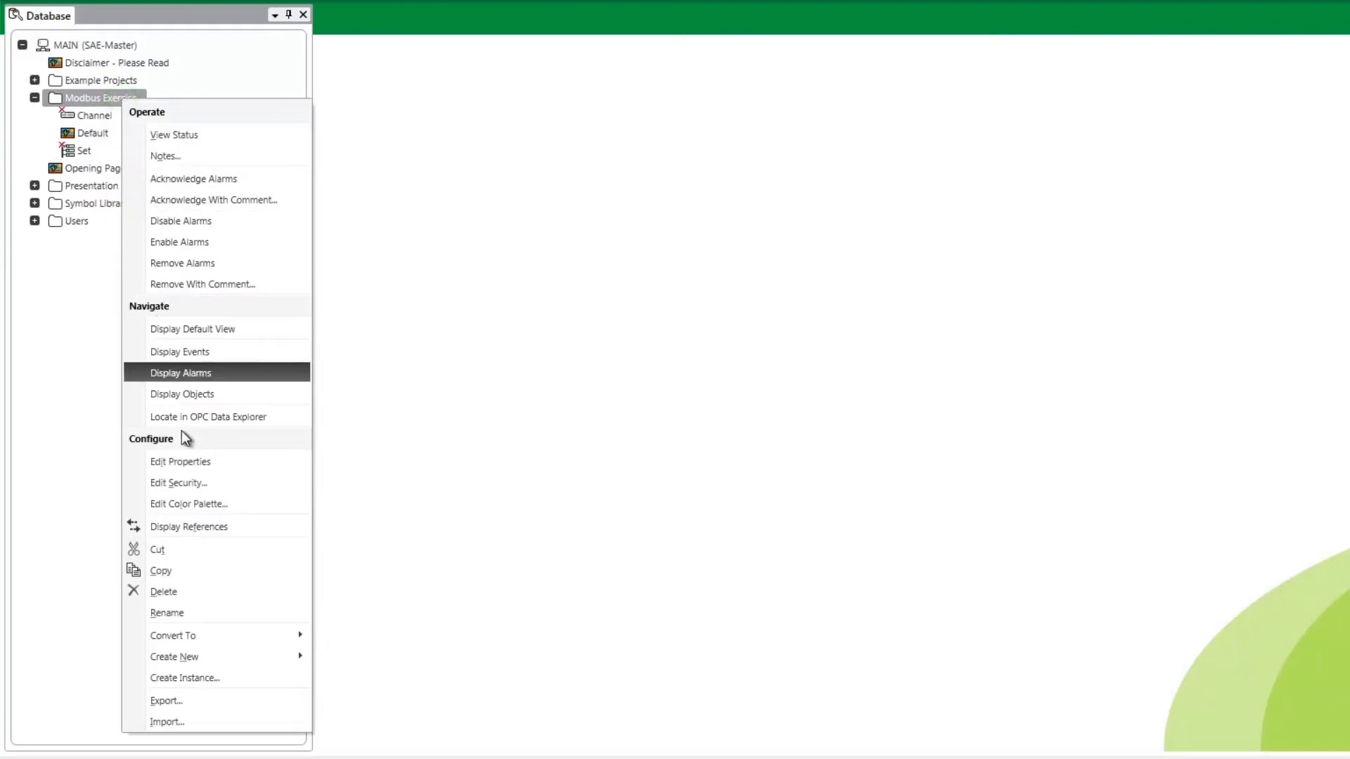
# Add a SCADAPack Direct Outstation named 'Outstation' to the group
pyautogui.moveTo(247, 659)
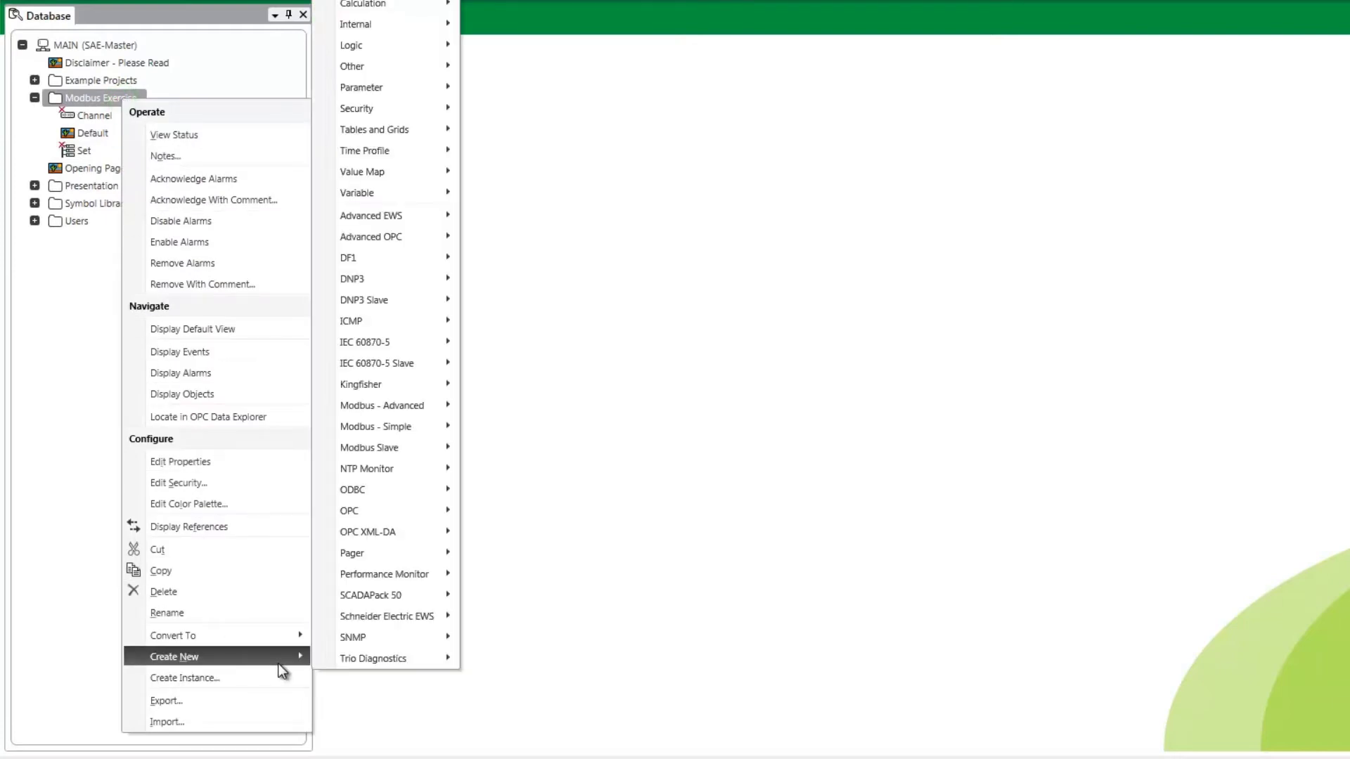
pyautogui.moveTo(387, 405)
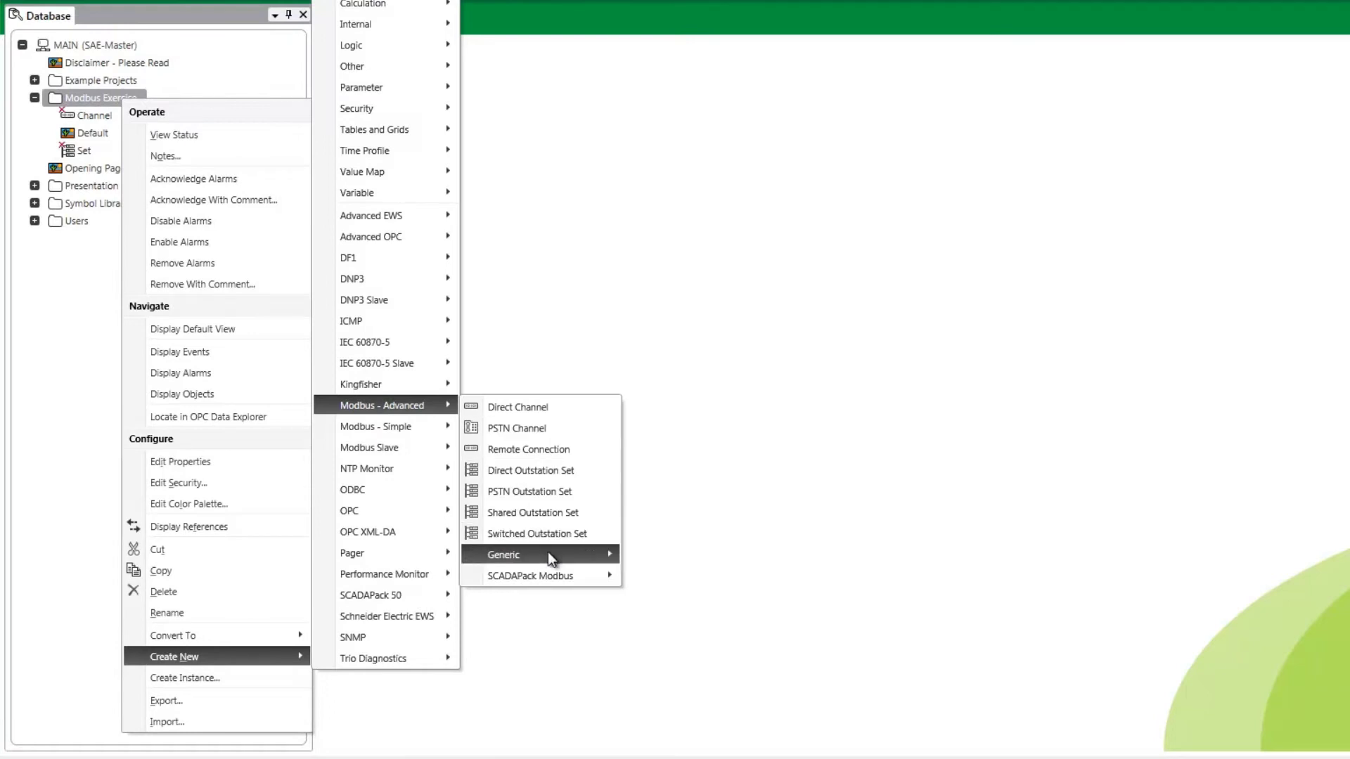
pyautogui.moveTo(561, 576)
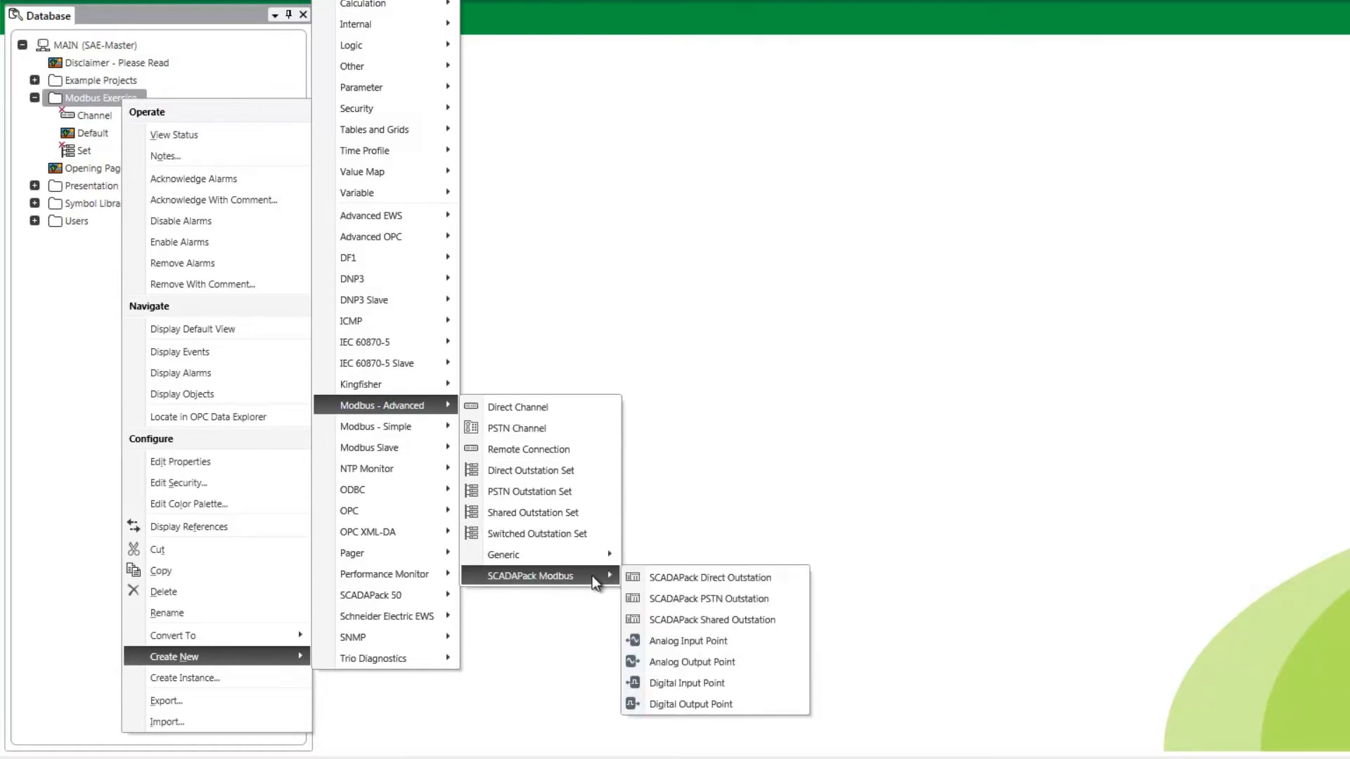
pyautogui.click(655, 576)
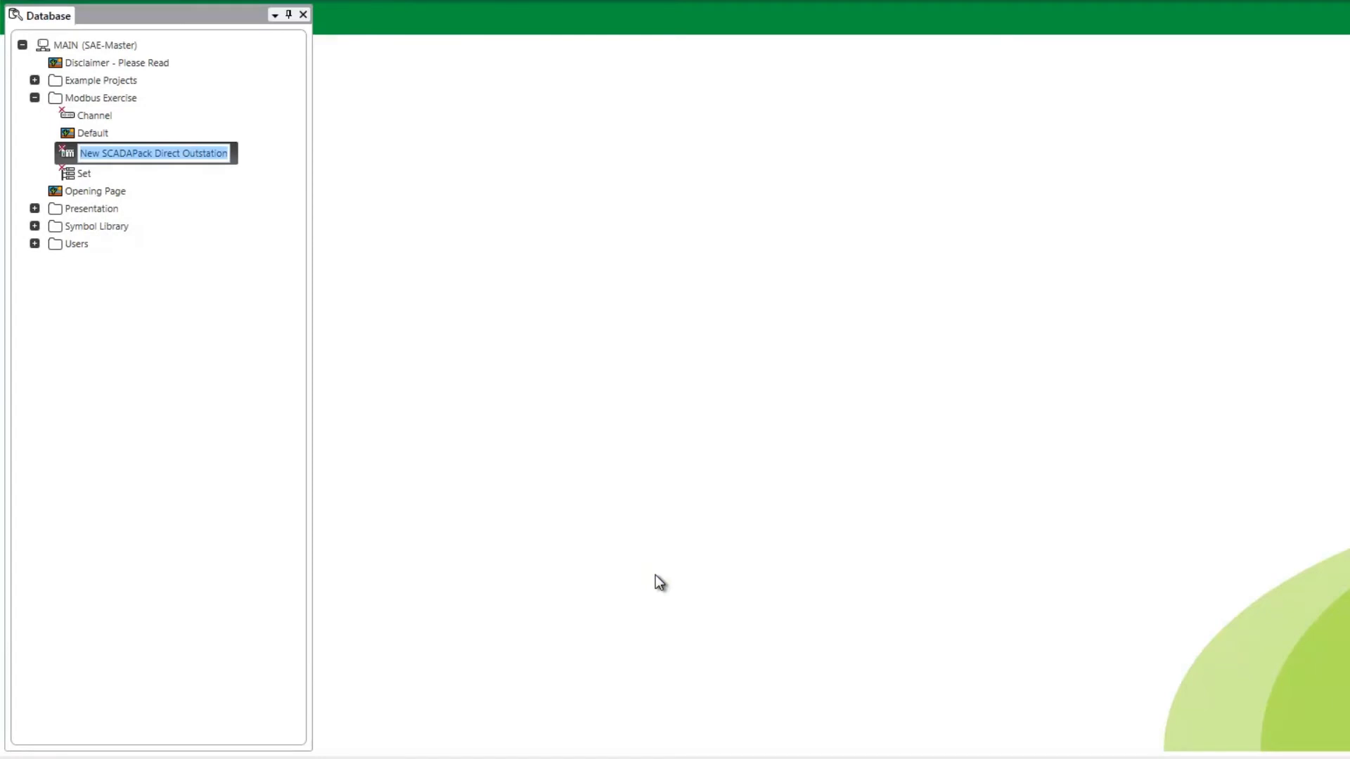
pyautogui.write('Outstation')
pyautogui.click(116, 103)
# Add a SCADAPack Modbus Analog Input Point, AI1, under Modbus Exercise
pyautogui.rightClick(116, 101)
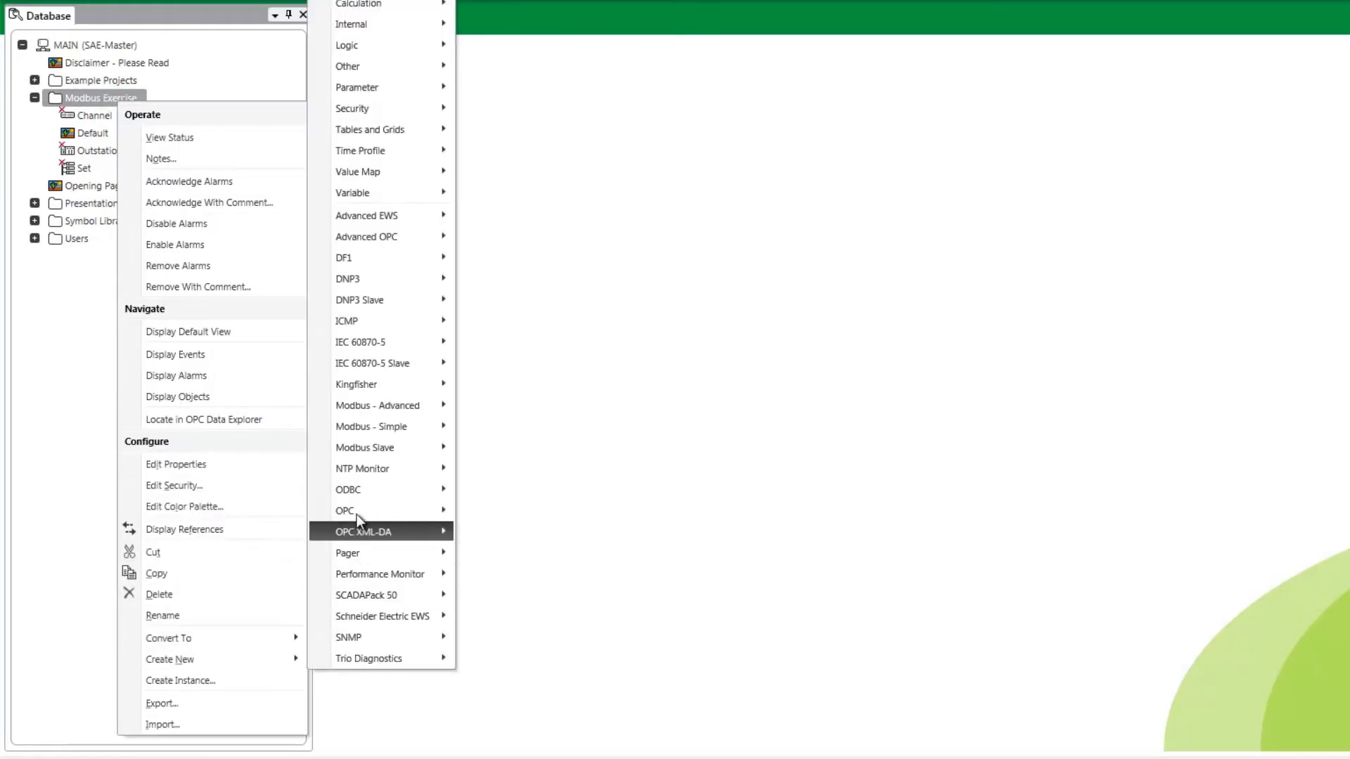
pyautogui.moveTo(399, 402)
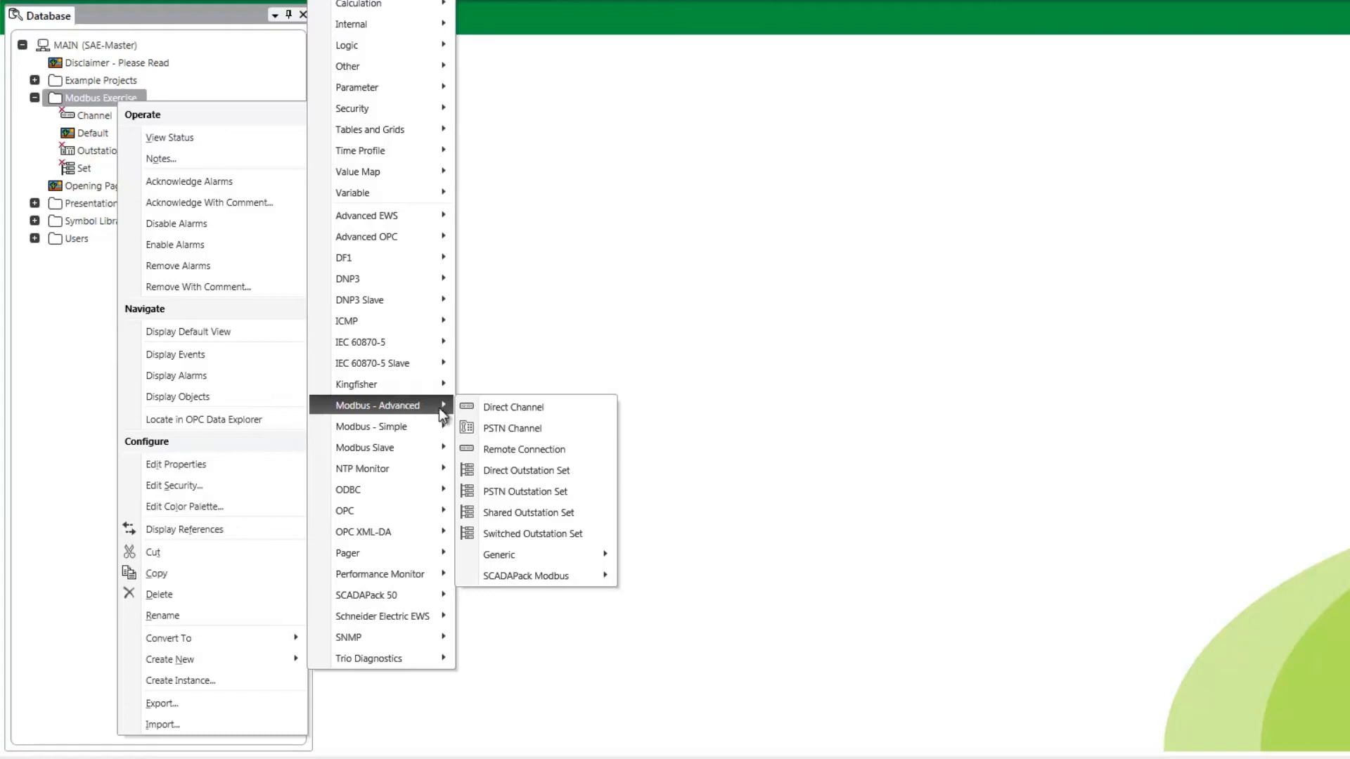
pyautogui.moveTo(539, 579)
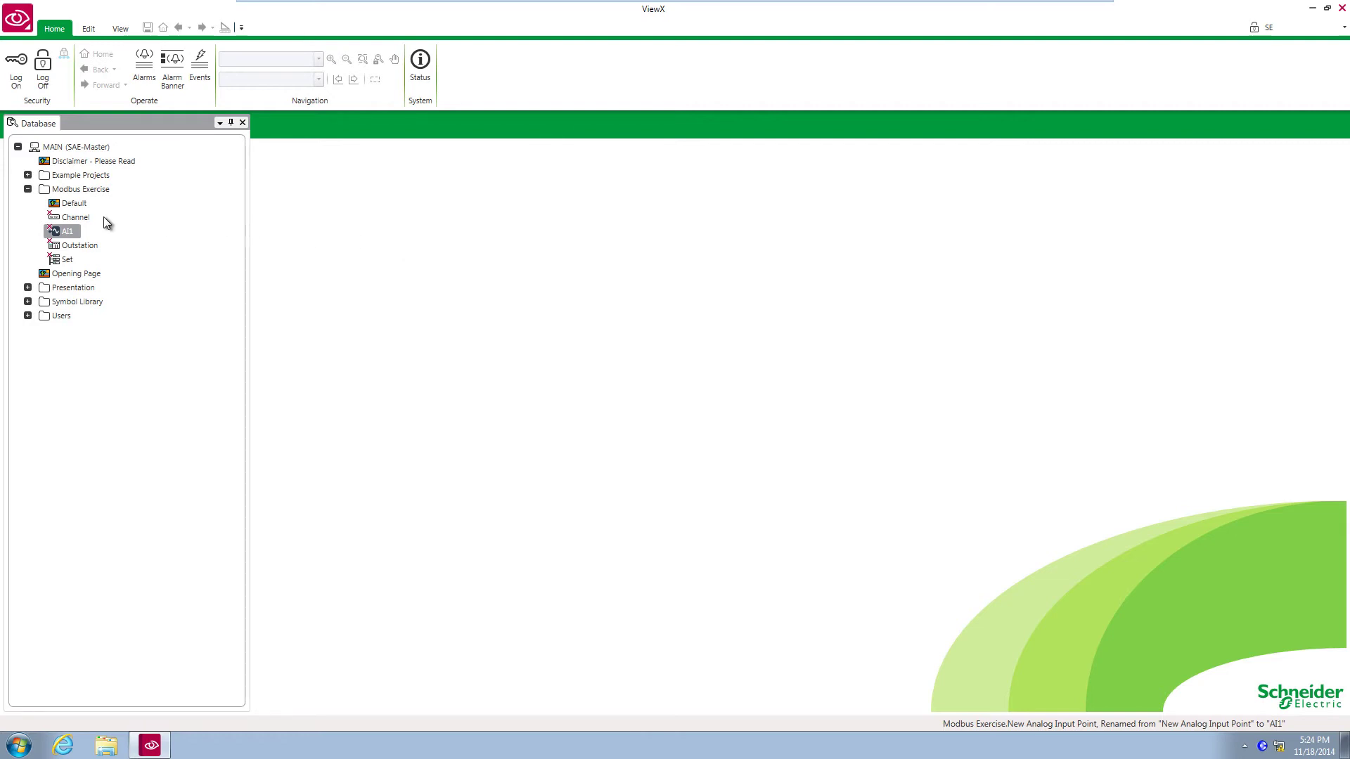
# Open the Channel's configuration, enable In Service, and go to the invalid port setting
pyautogui.doubleClick(79, 217)
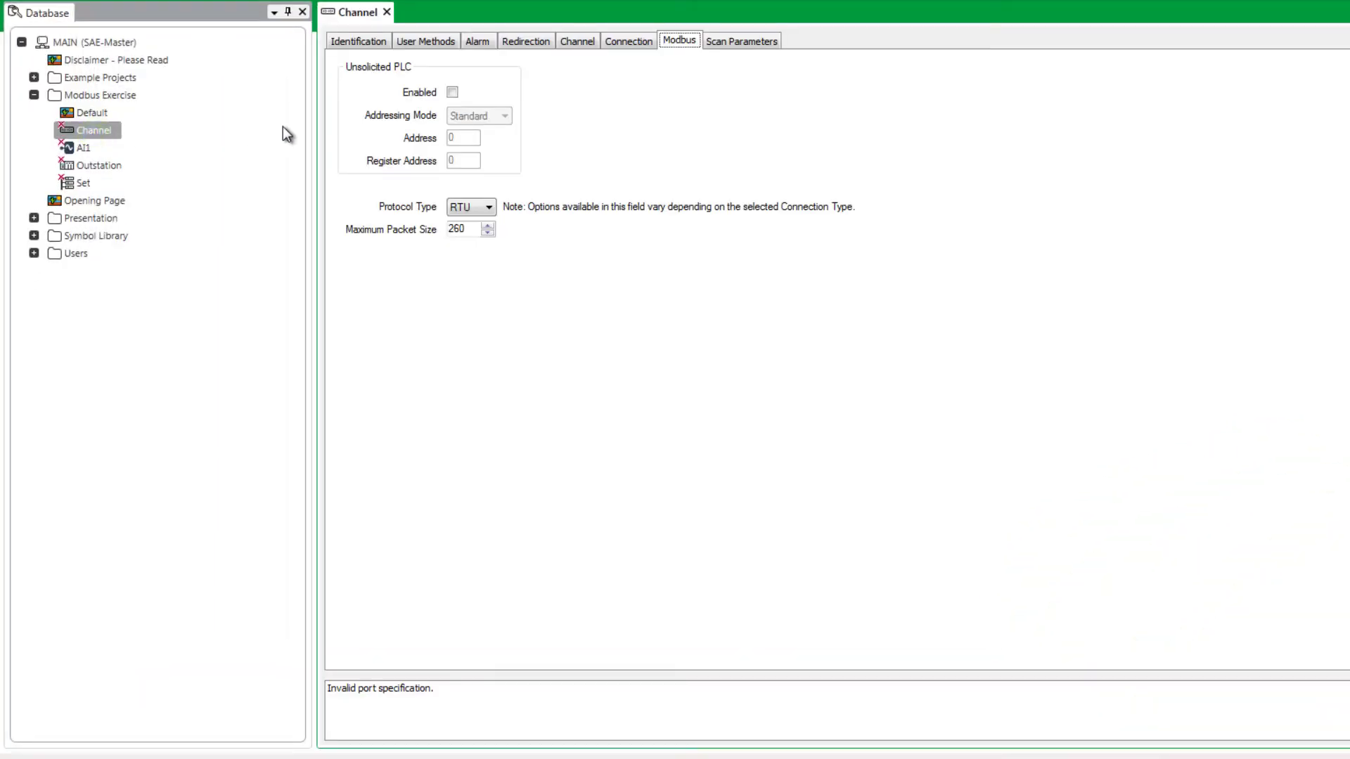
pyautogui.click(606, 44)
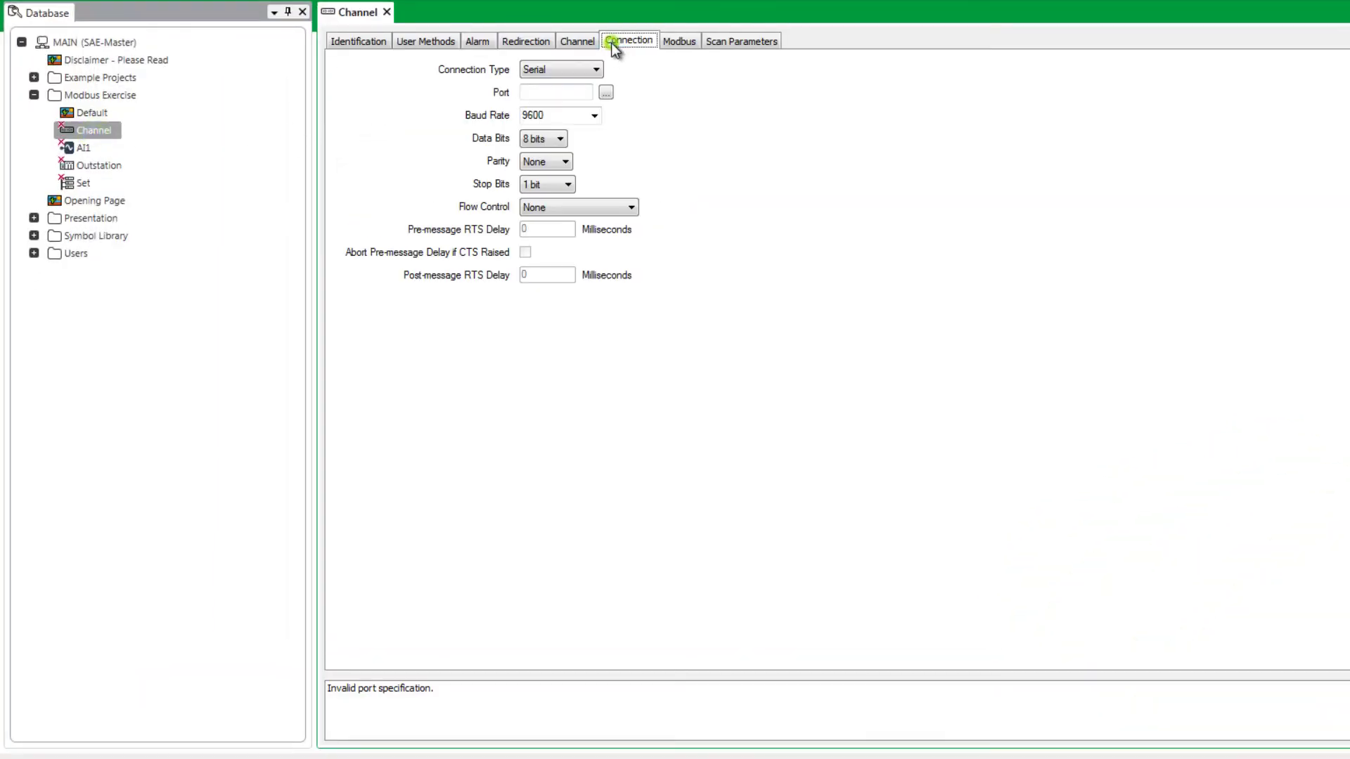
pyautogui.click(582, 44)
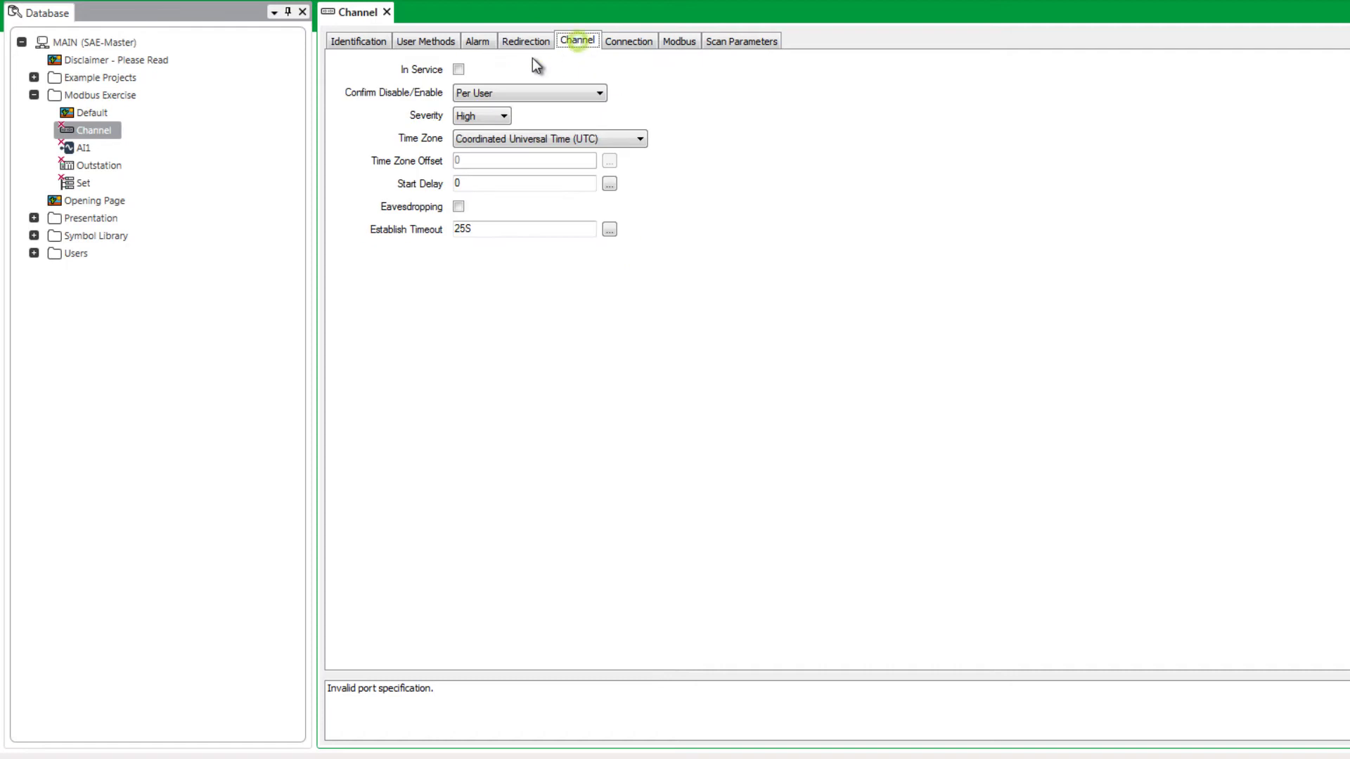
pyautogui.click(459, 69)
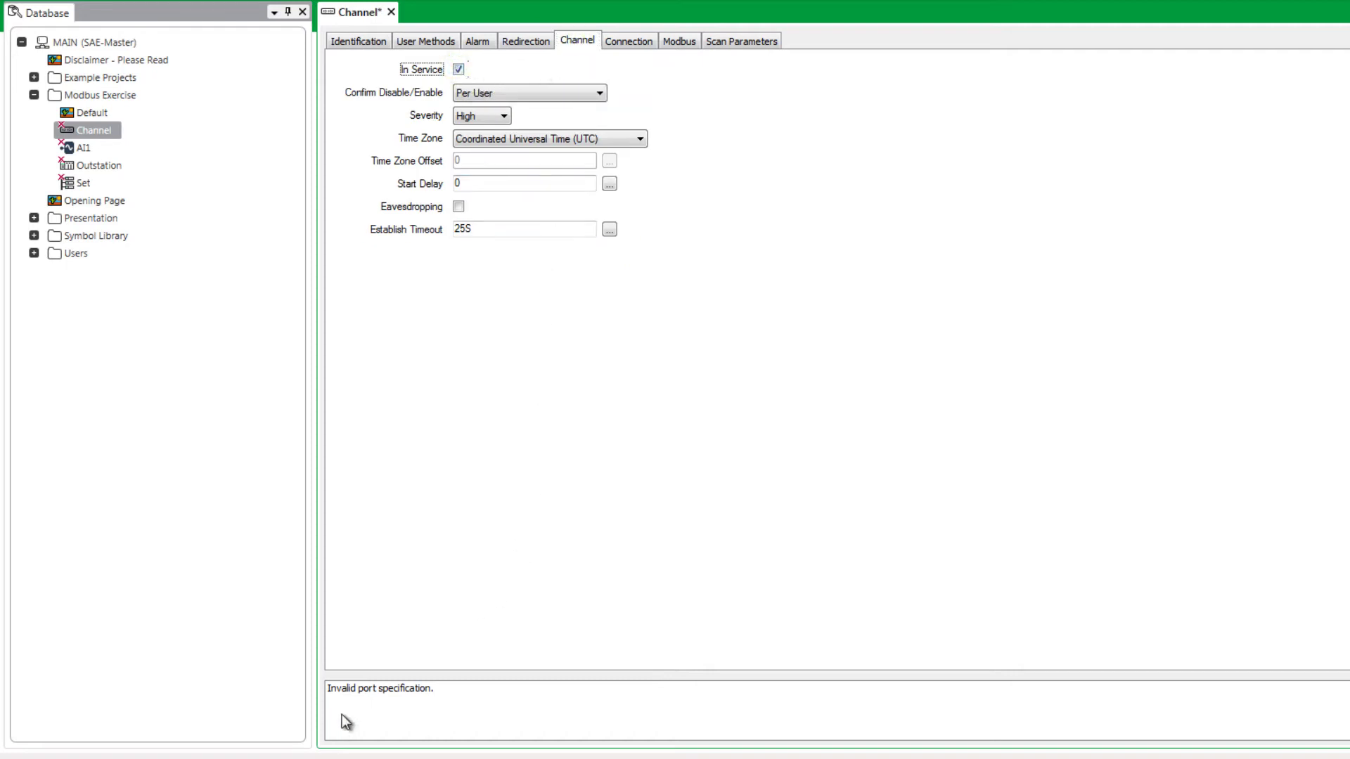
pyautogui.doubleClick(356, 691)
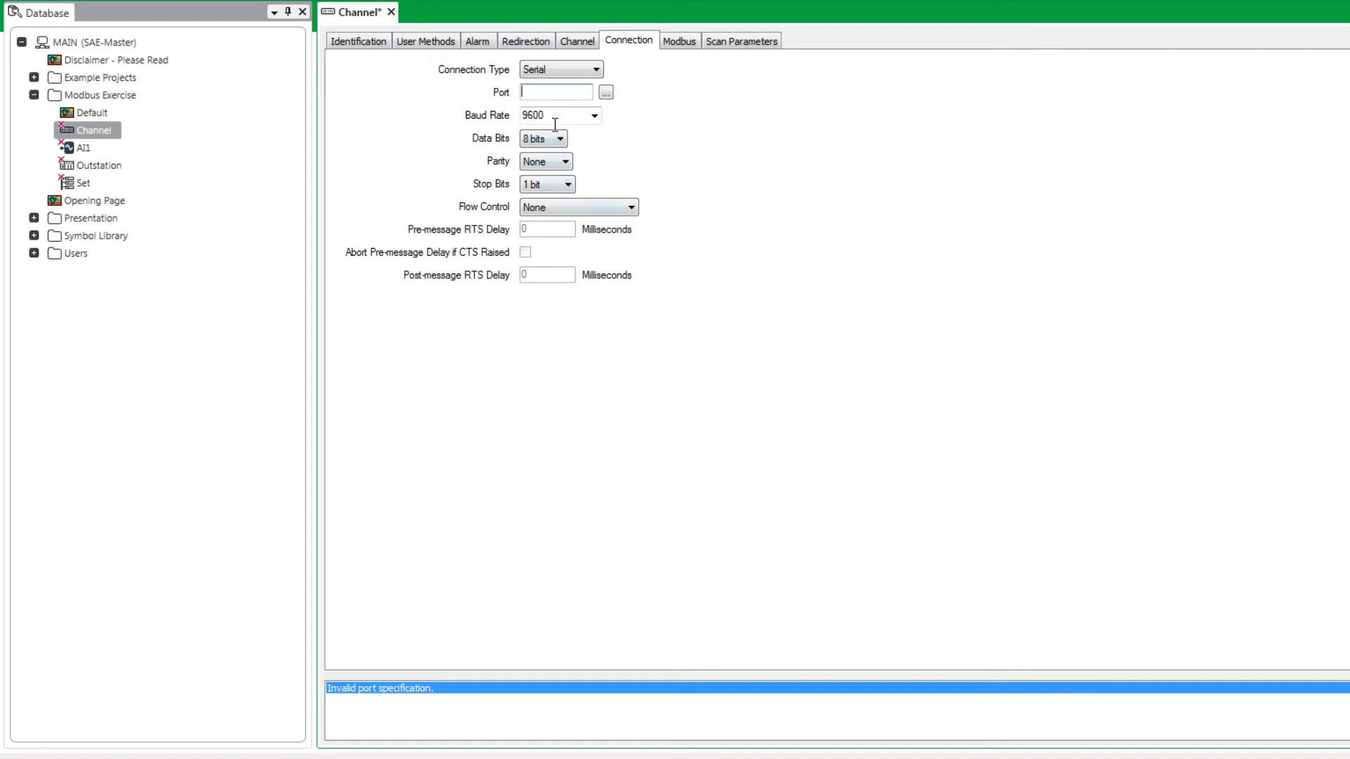
# Switch the channel to TCP/IP with host 127.0.0.1 and port 20000
pyautogui.click(553, 67)
pyautogui.click(543, 108)
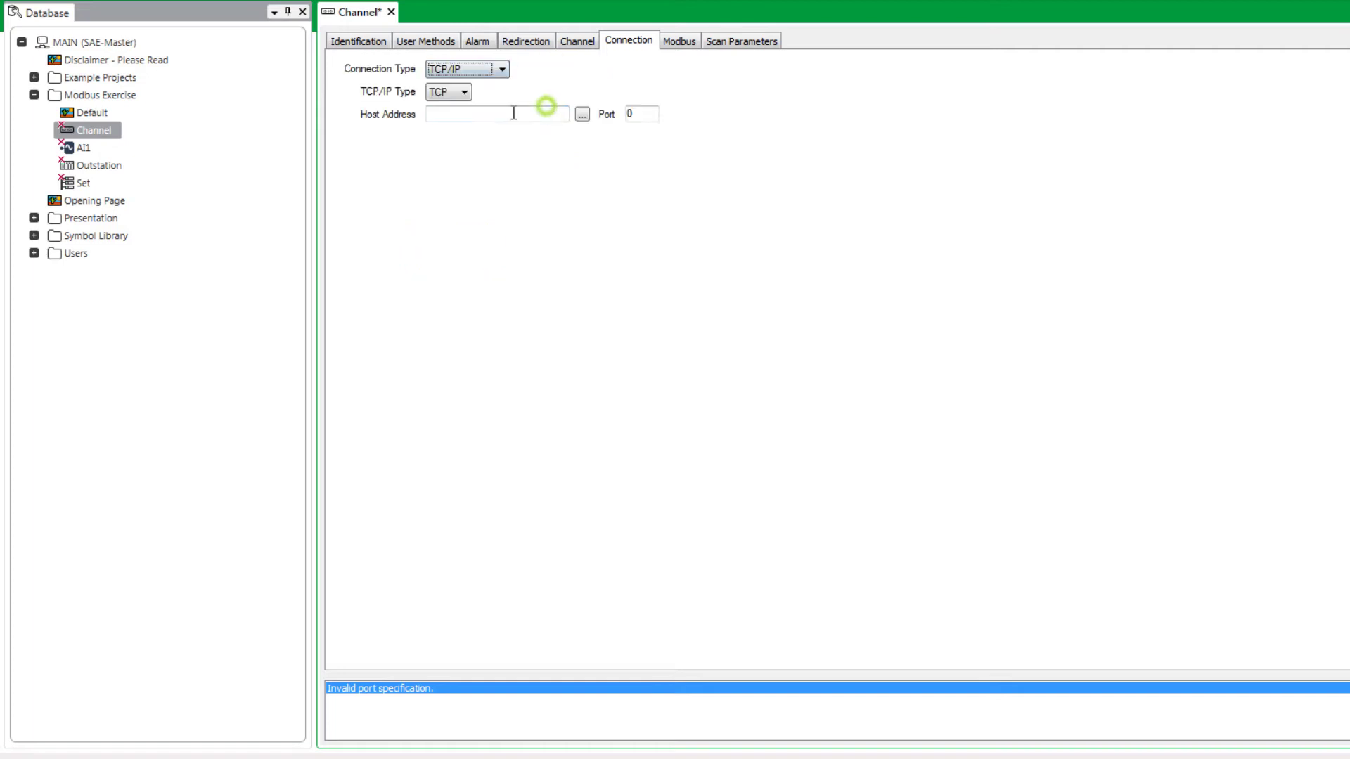
pyautogui.click(491, 114)
pyautogui.write('127')
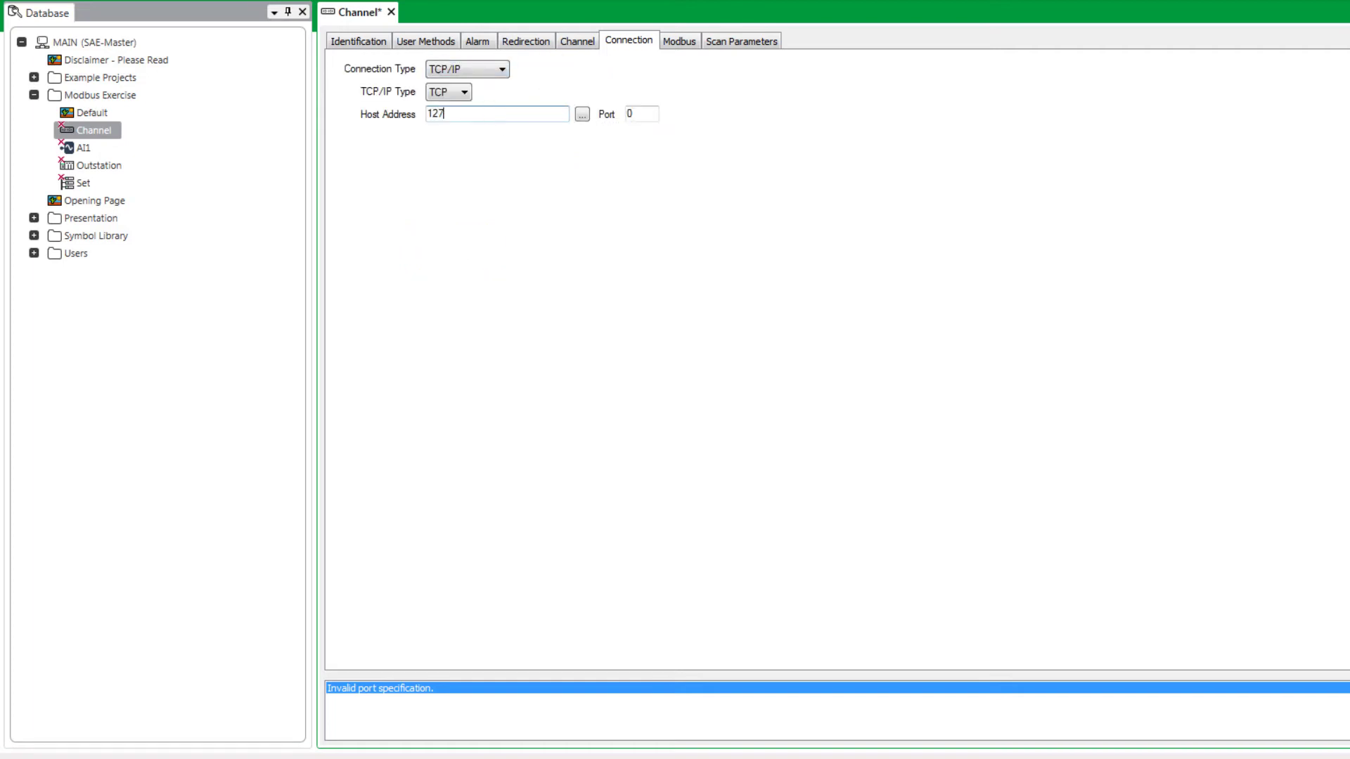
pyautogui.write('.0.0.1')
pyautogui.doubleClick(642, 113)
pyautogui.write('20000')
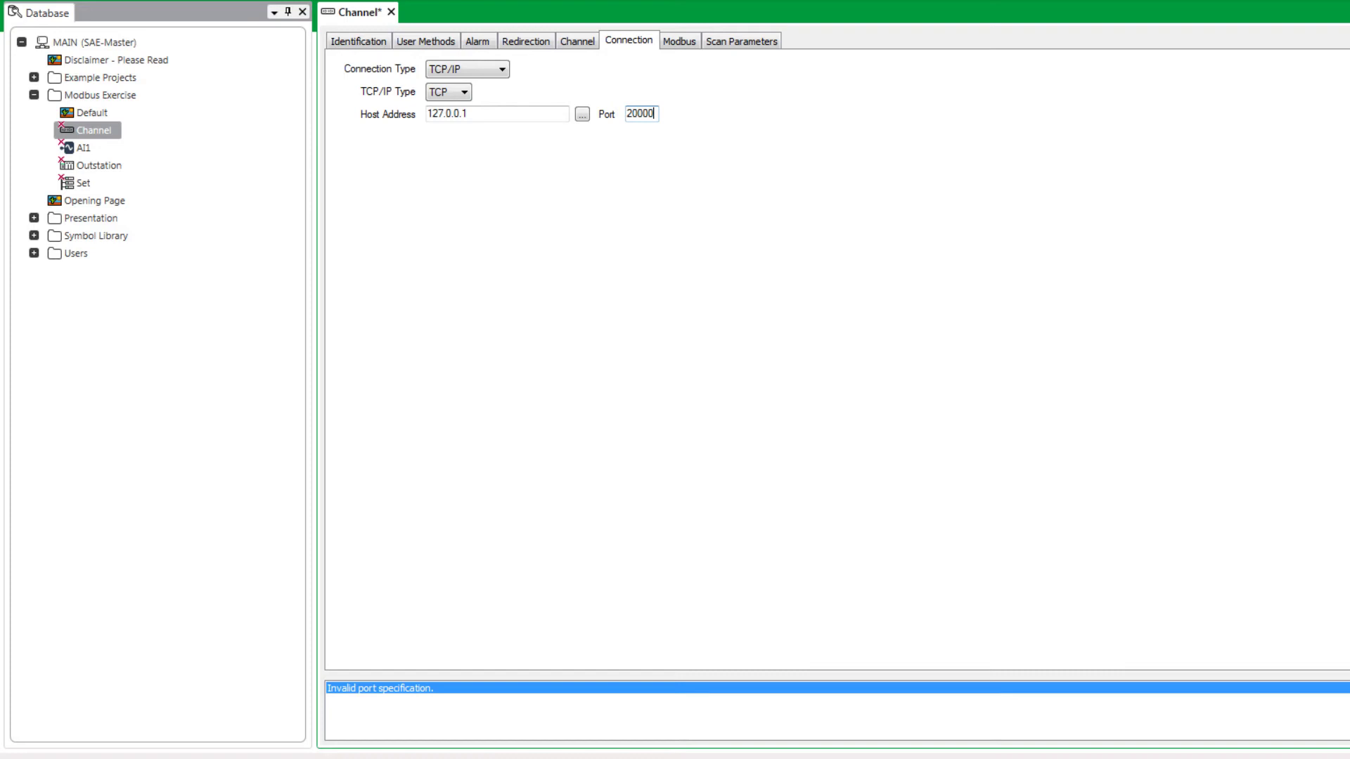
pyautogui.click(731, 41)
# Set line speed to 10240000 bits/second, then save and close the Channel
pyautogui.click(603, 161)
pyautogui.click(610, 161)
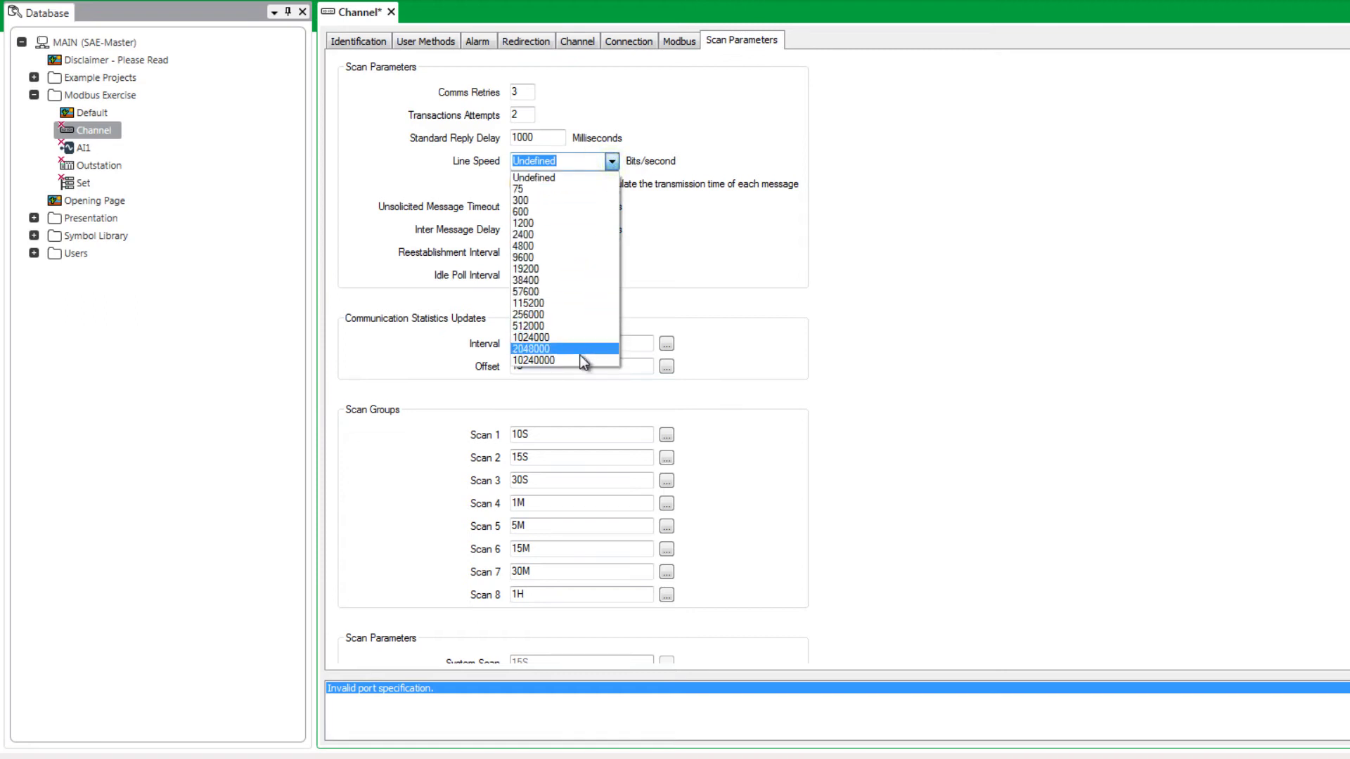
pyautogui.click(580, 358)
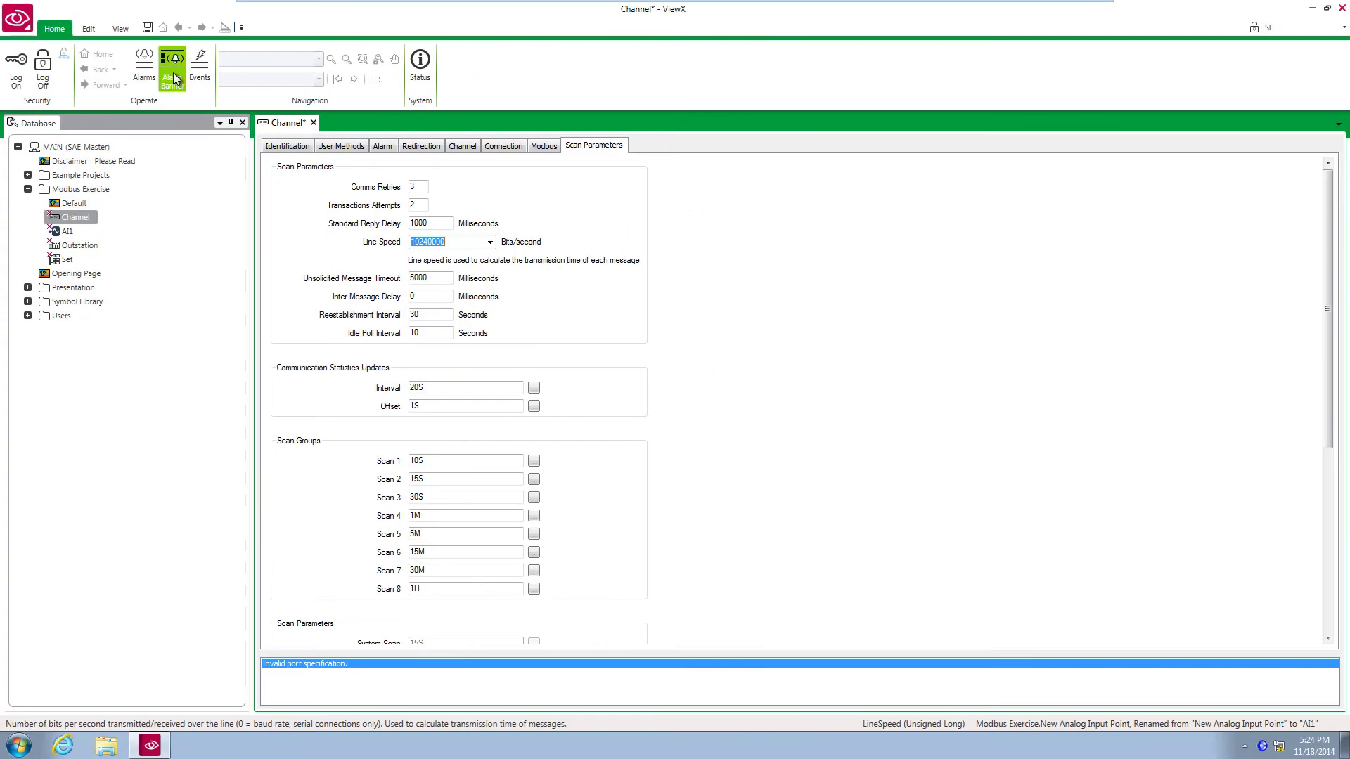
pyautogui.click(148, 27)
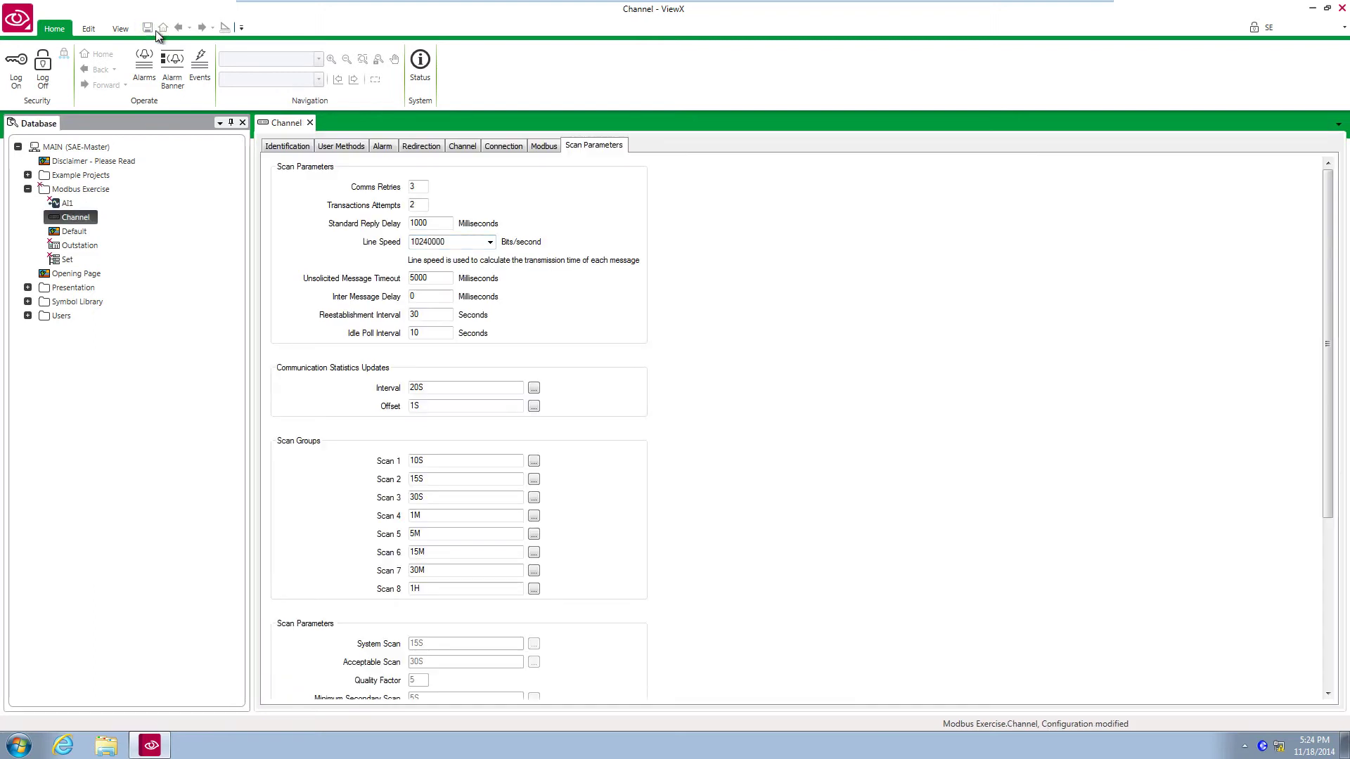
pyautogui.click(310, 124)
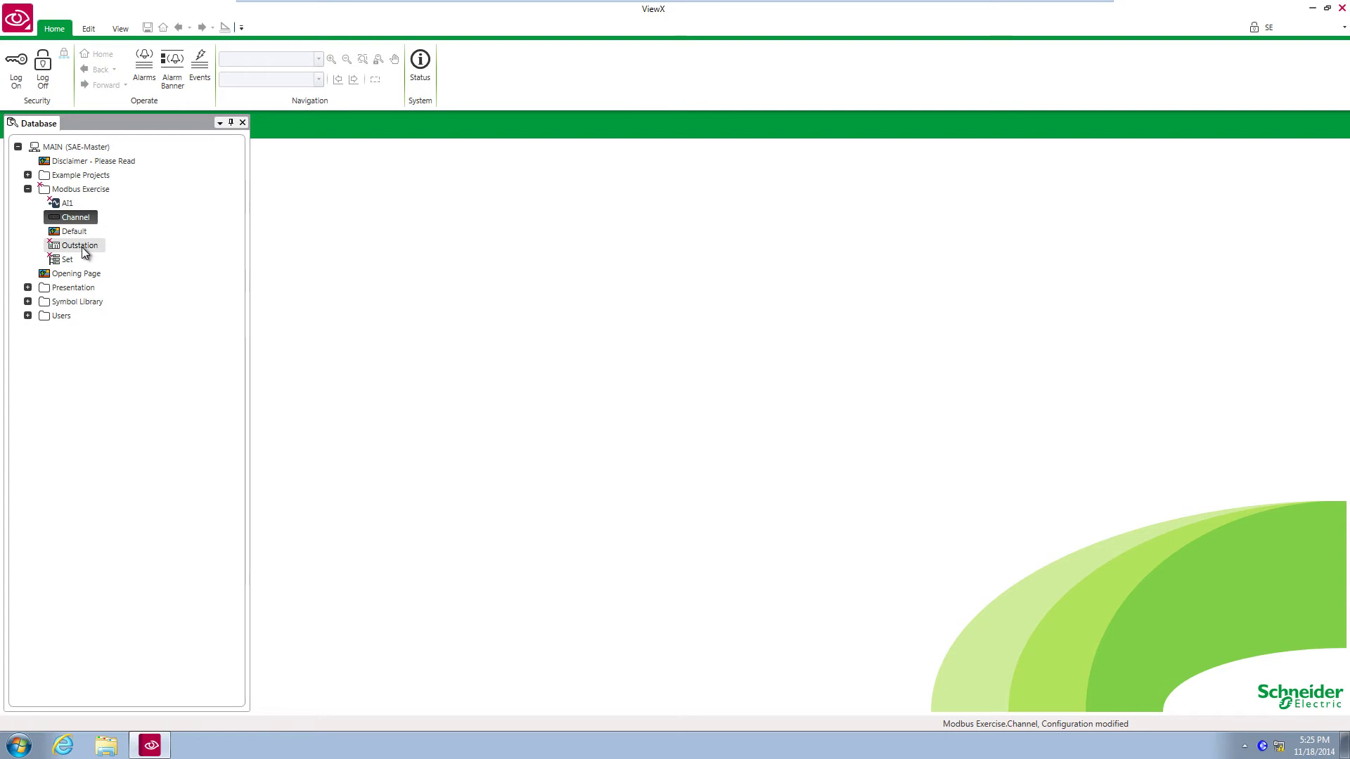
pyautogui.click(68, 260)
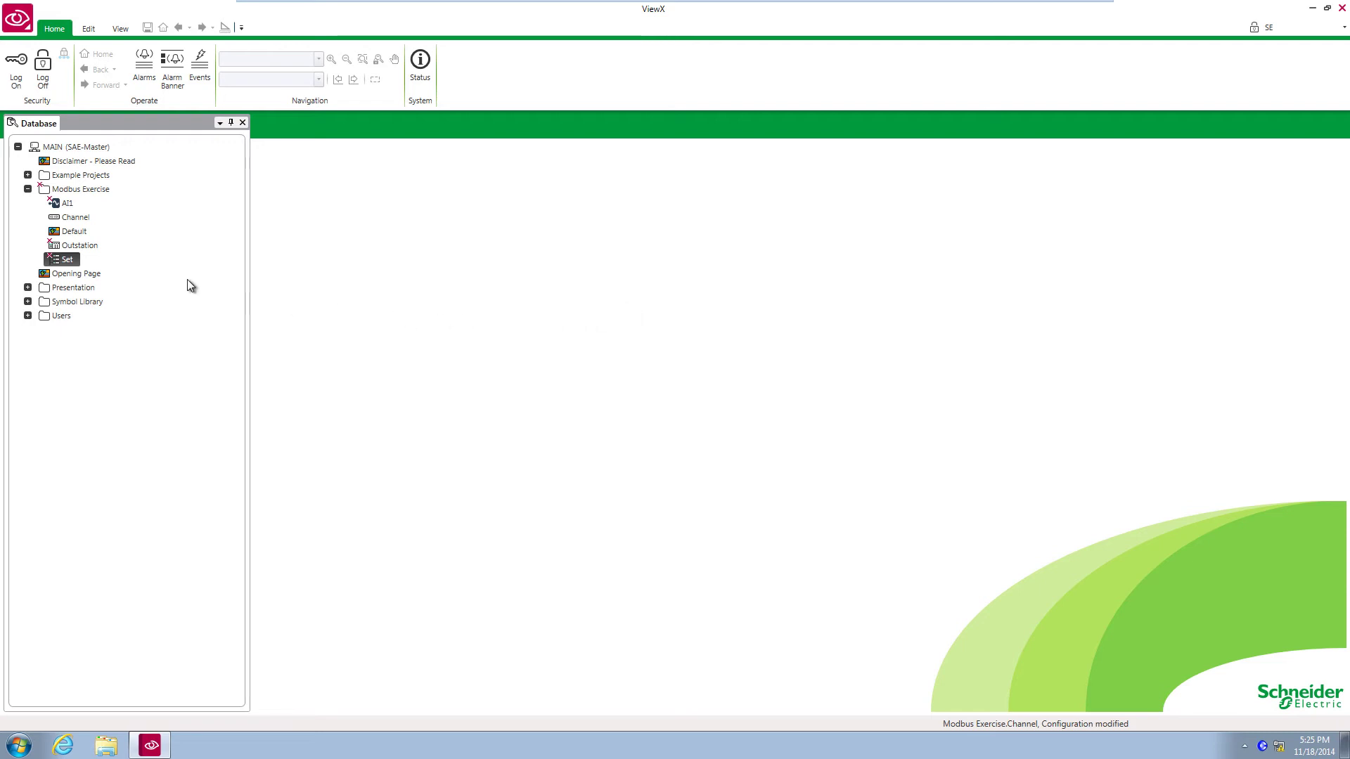
# Put Set in service on Modbus Exercise.Channel with Set Address checked, then save and close
pyautogui.doubleClick(69, 262)
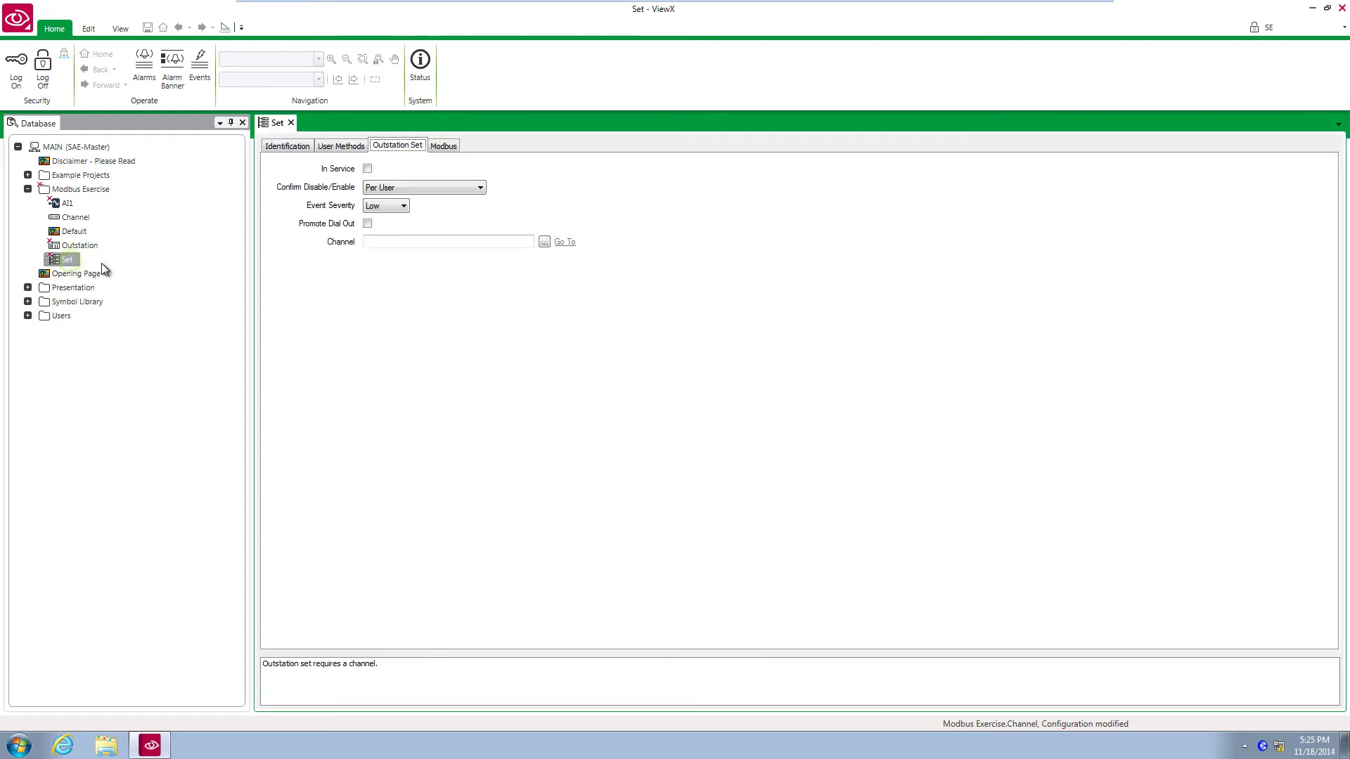
pyautogui.click(459, 70)
pyautogui.click(677, 164)
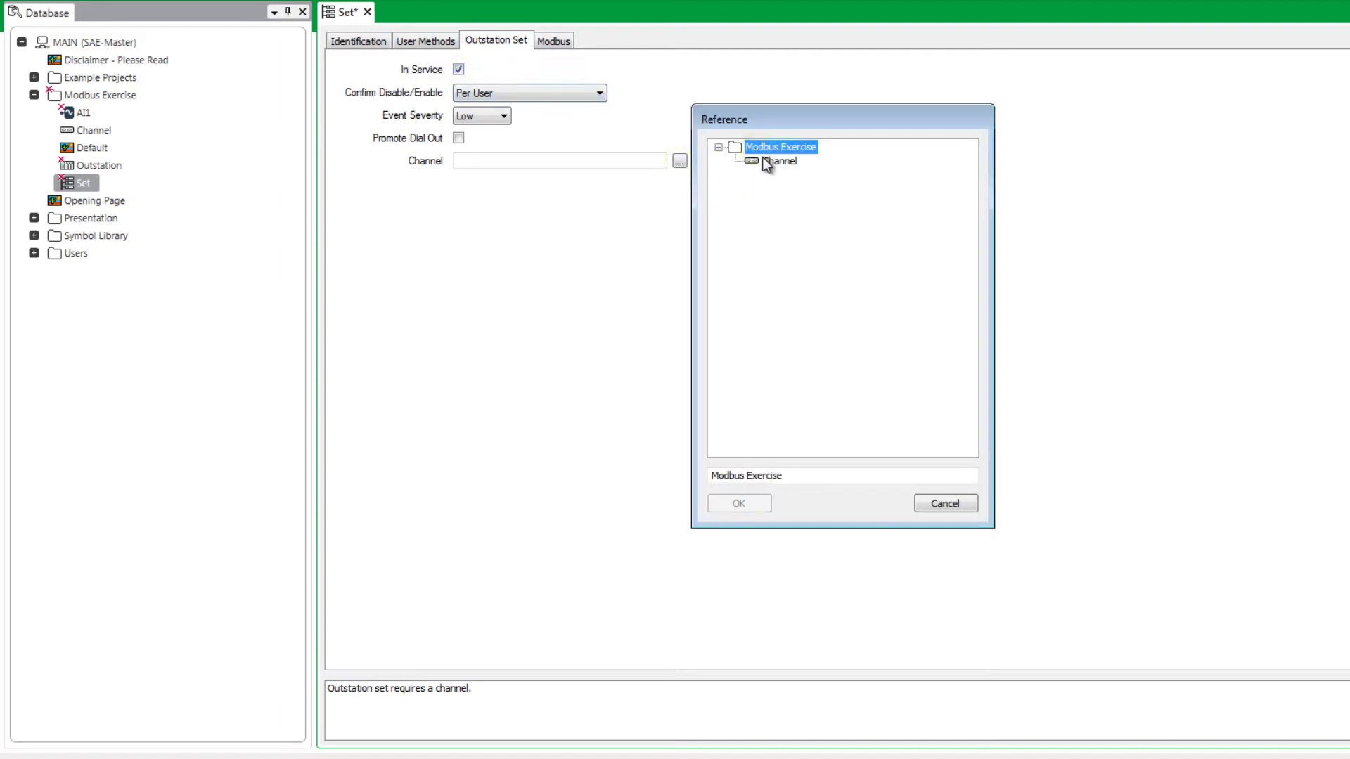
pyautogui.click(764, 160)
pyautogui.click(738, 494)
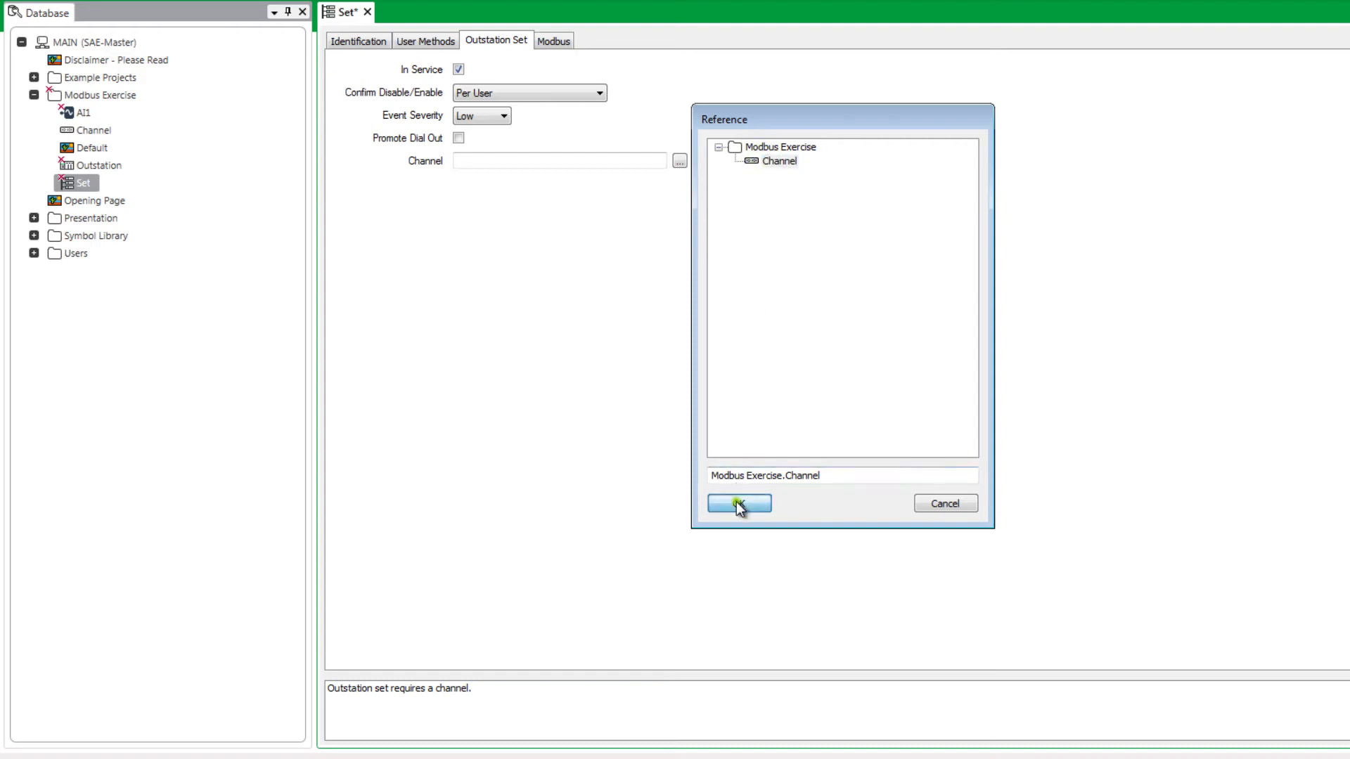
pyautogui.click(556, 42)
pyautogui.click(488, 68)
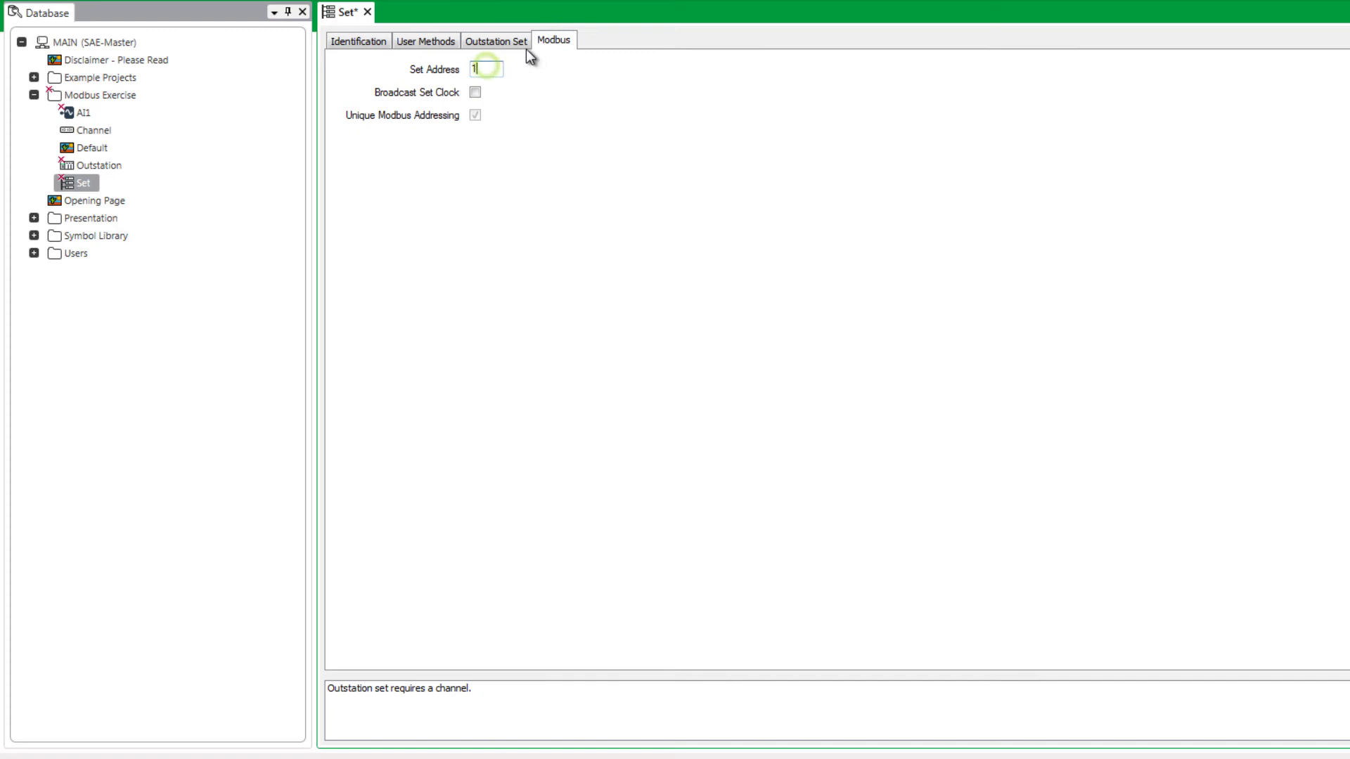
pyautogui.click(147, 27)
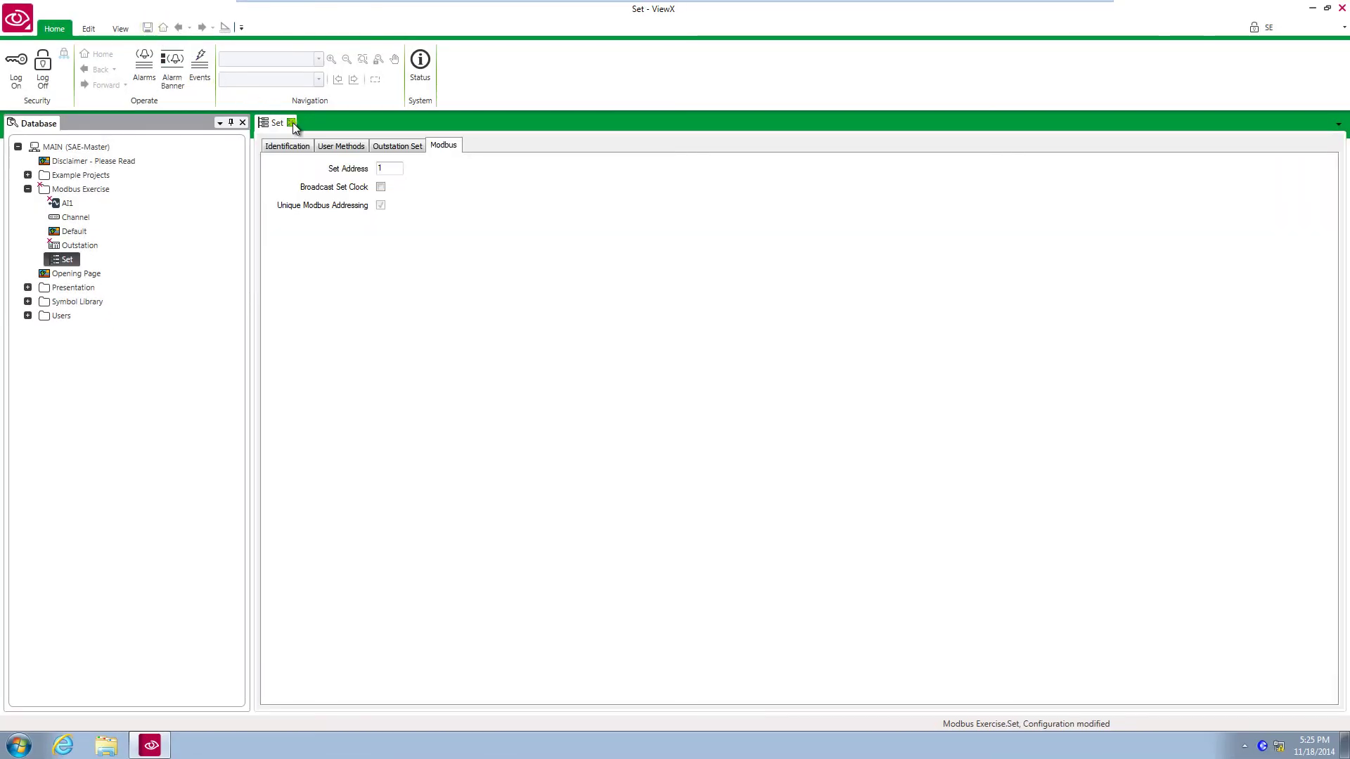
pyautogui.click(292, 122)
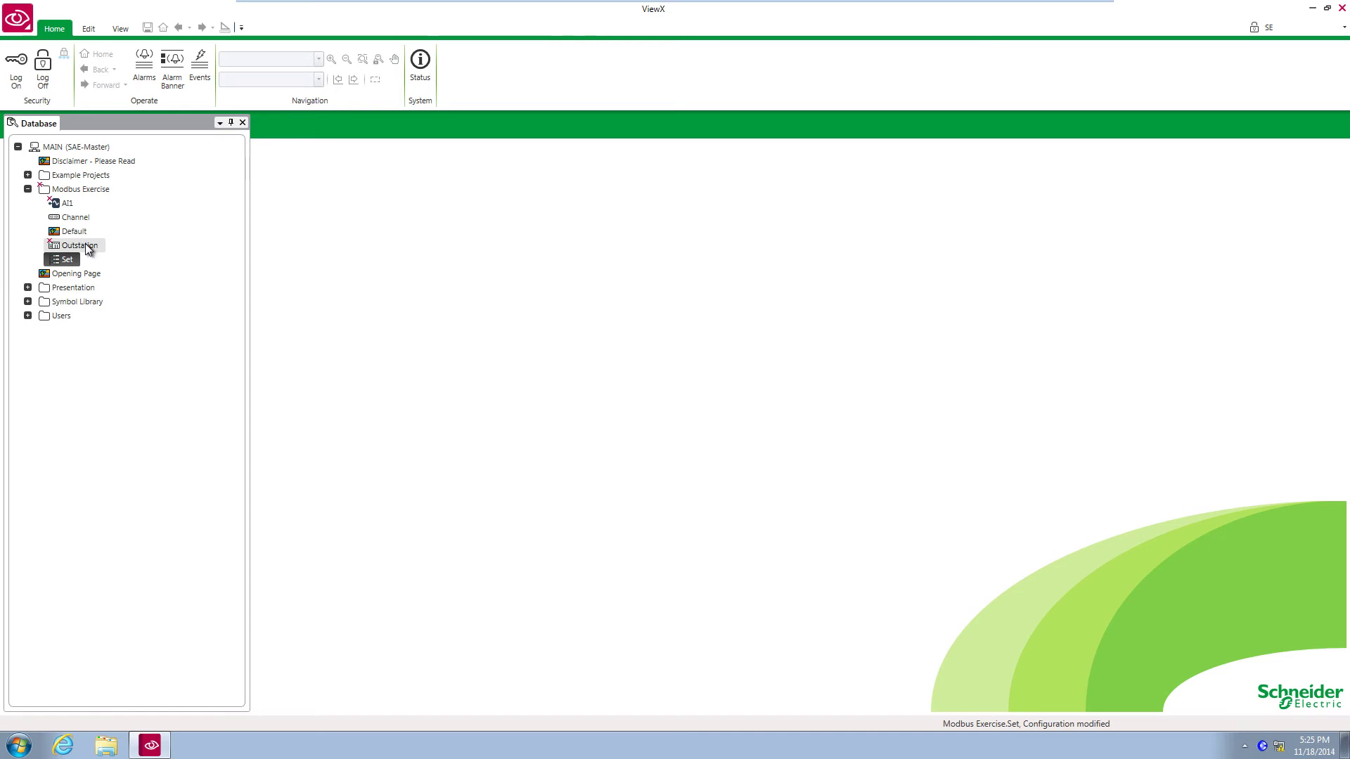
# Put the Outstation in service using Modbus Exercise.Set as its outstation set
pyautogui.doubleClick(79, 246)
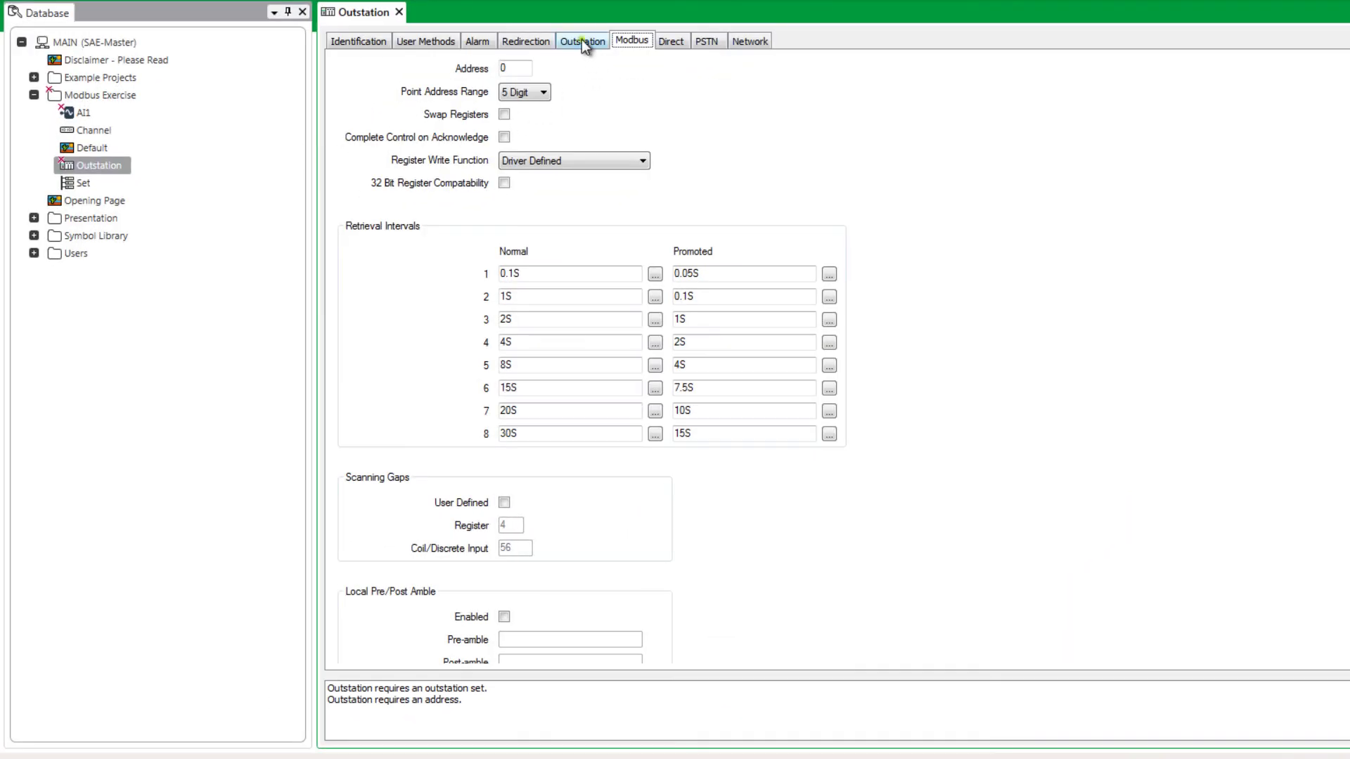
pyautogui.click(581, 41)
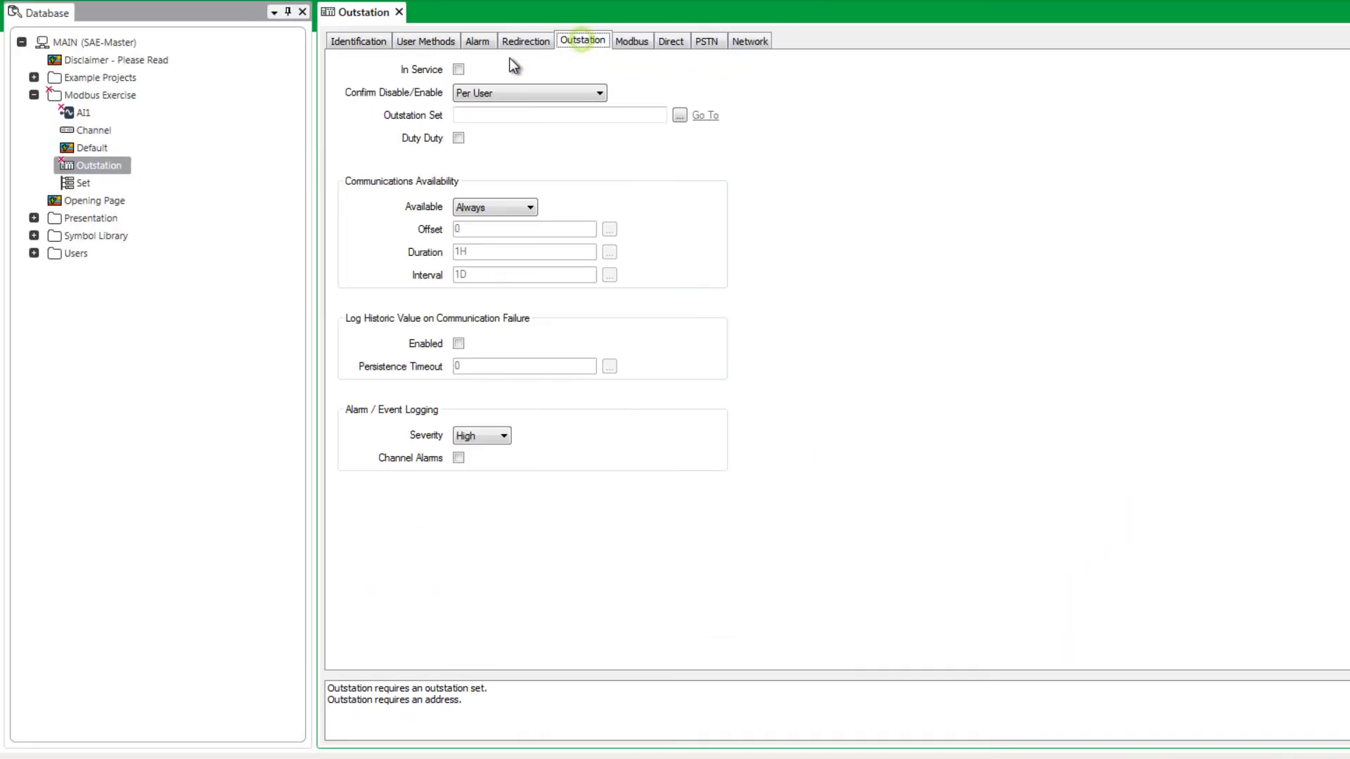
pyautogui.click(459, 69)
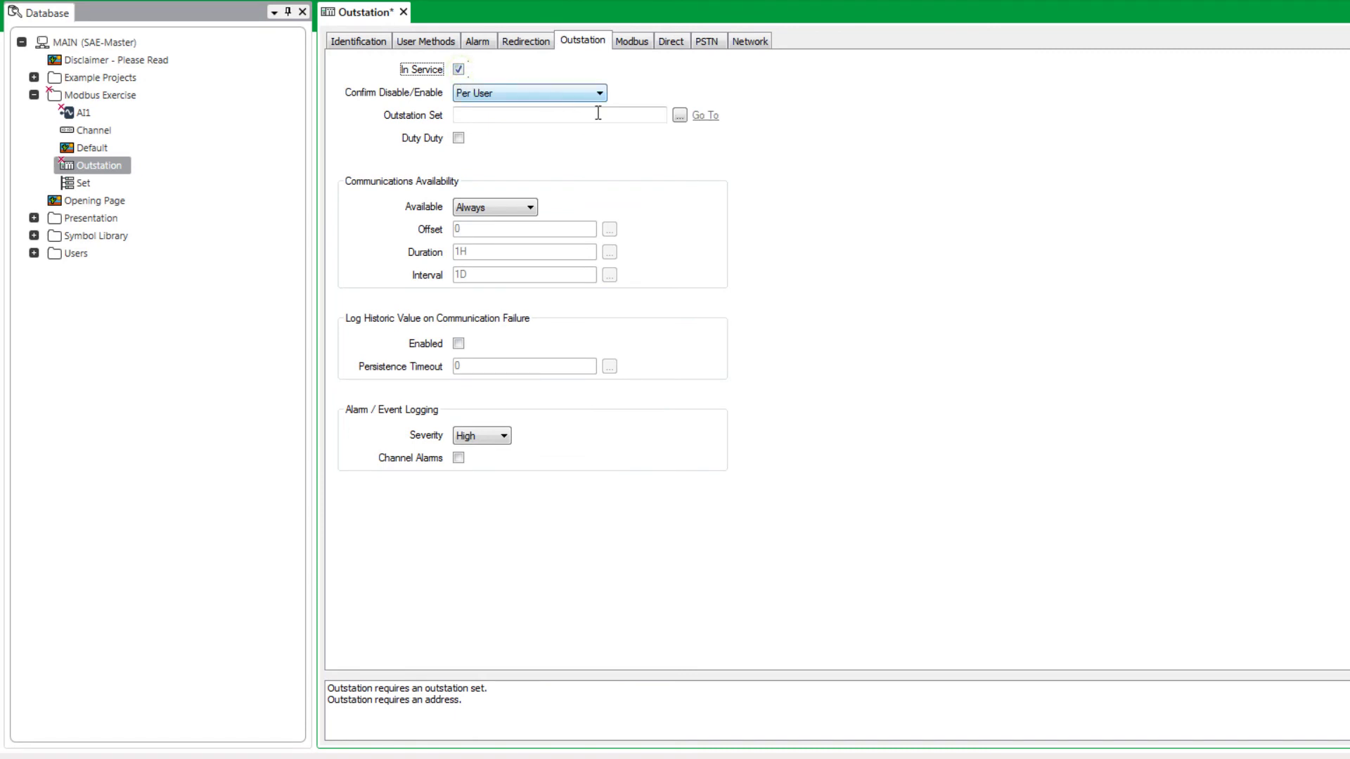
pyautogui.click(679, 116)
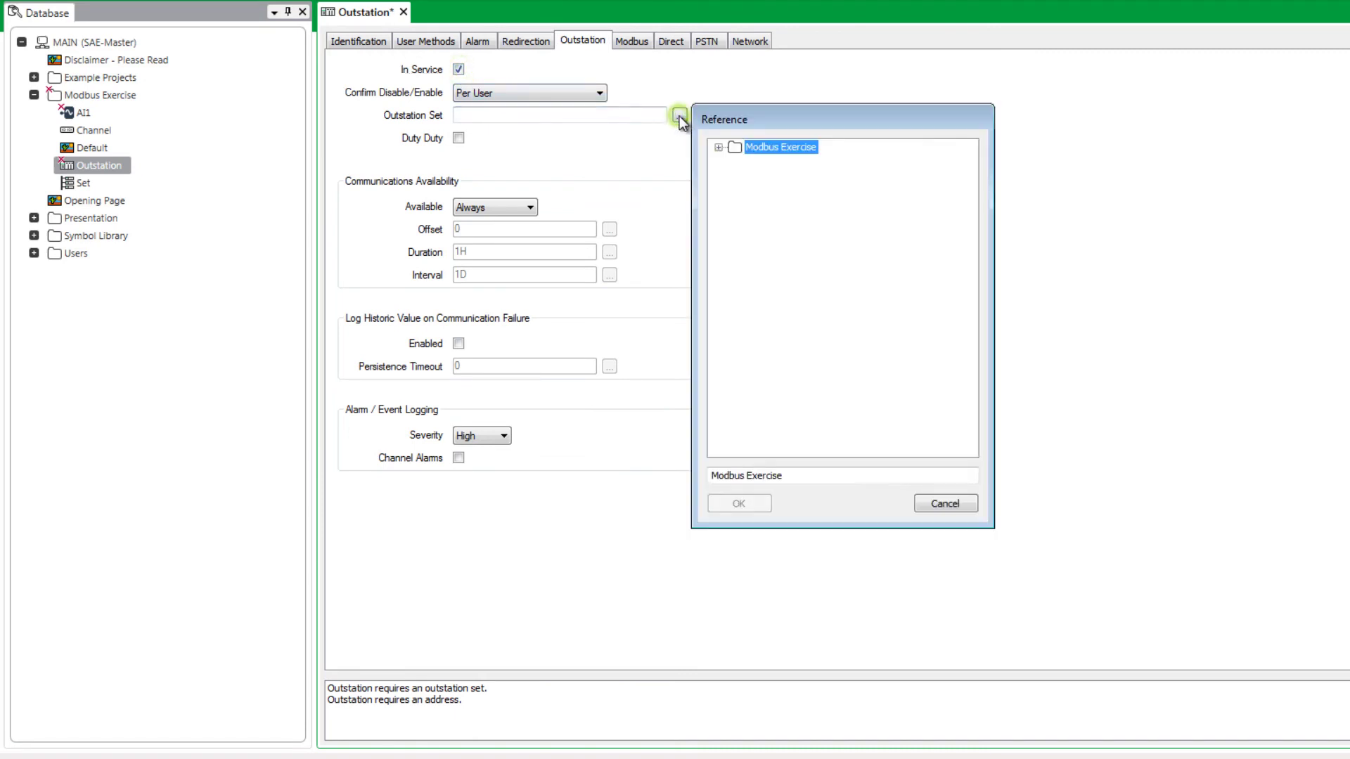
pyautogui.click(717, 148)
pyautogui.click(769, 161)
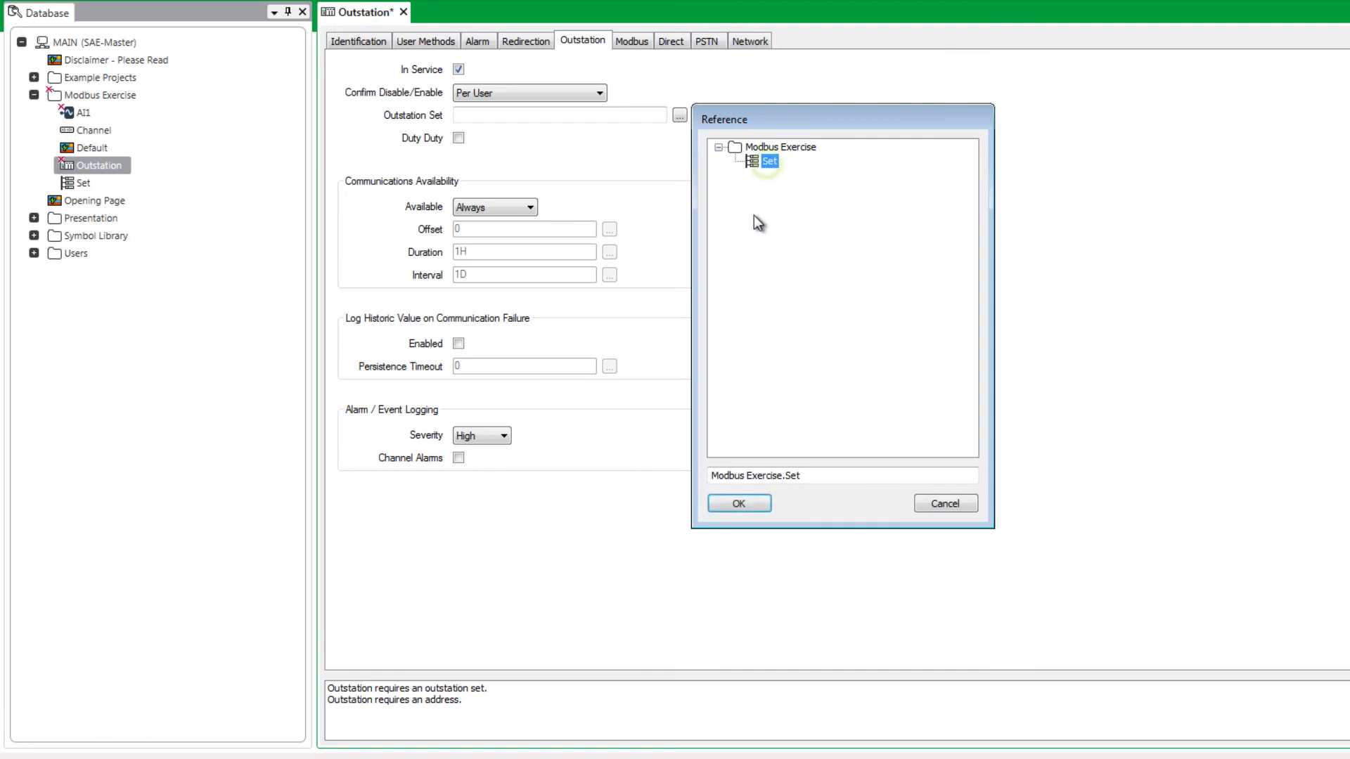
pyautogui.click(747, 503)
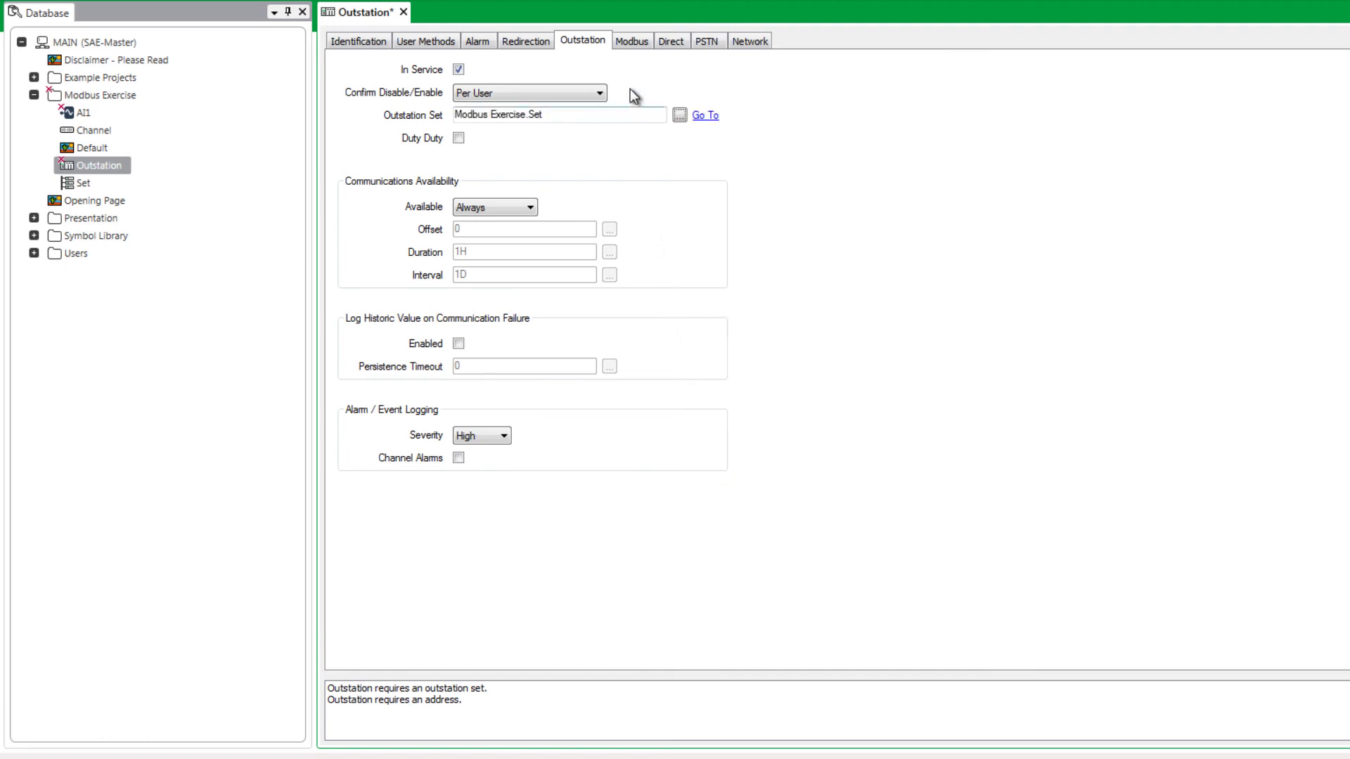
# Set the Outstation's Modbus address to 10, then save and close it
pyautogui.click(631, 42)
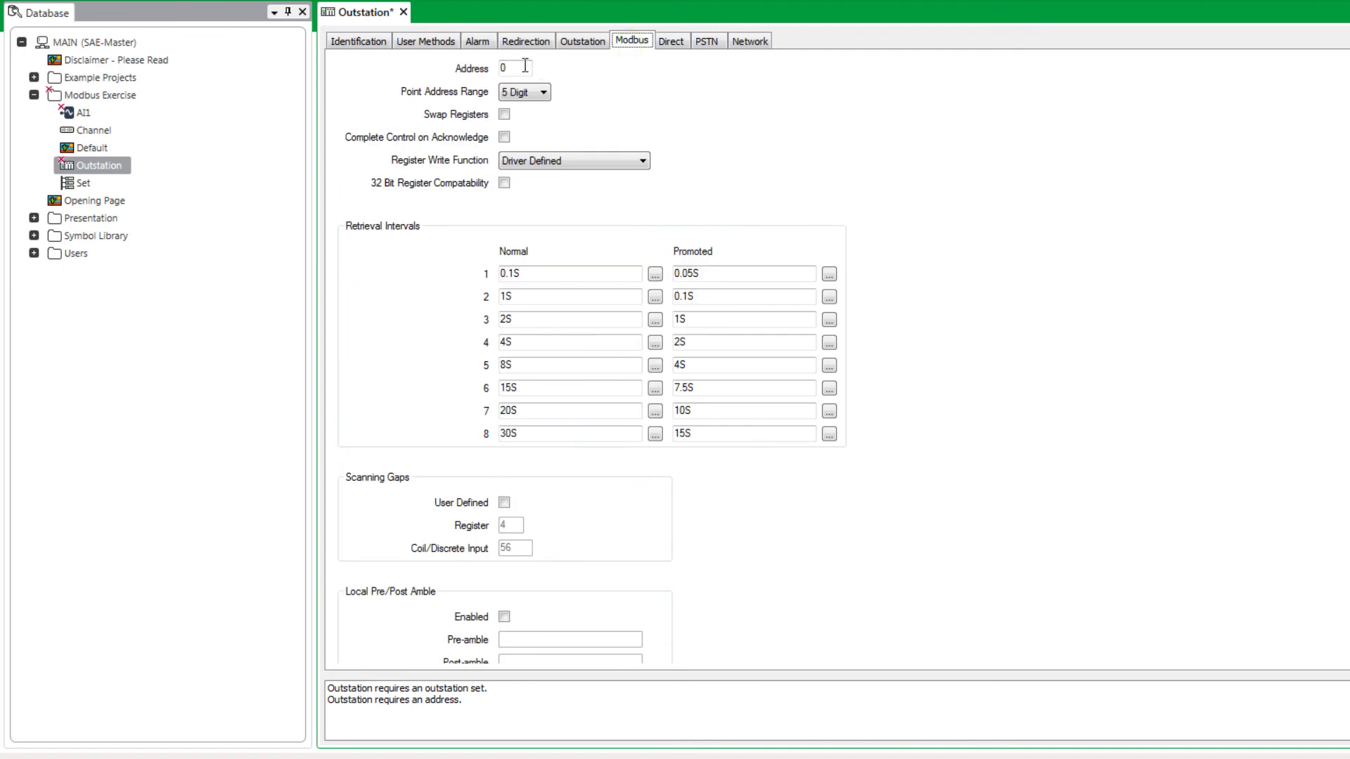
pyautogui.moveTo(524, 68); pyautogui.dragTo(497, 65)
pyautogui.write('10')
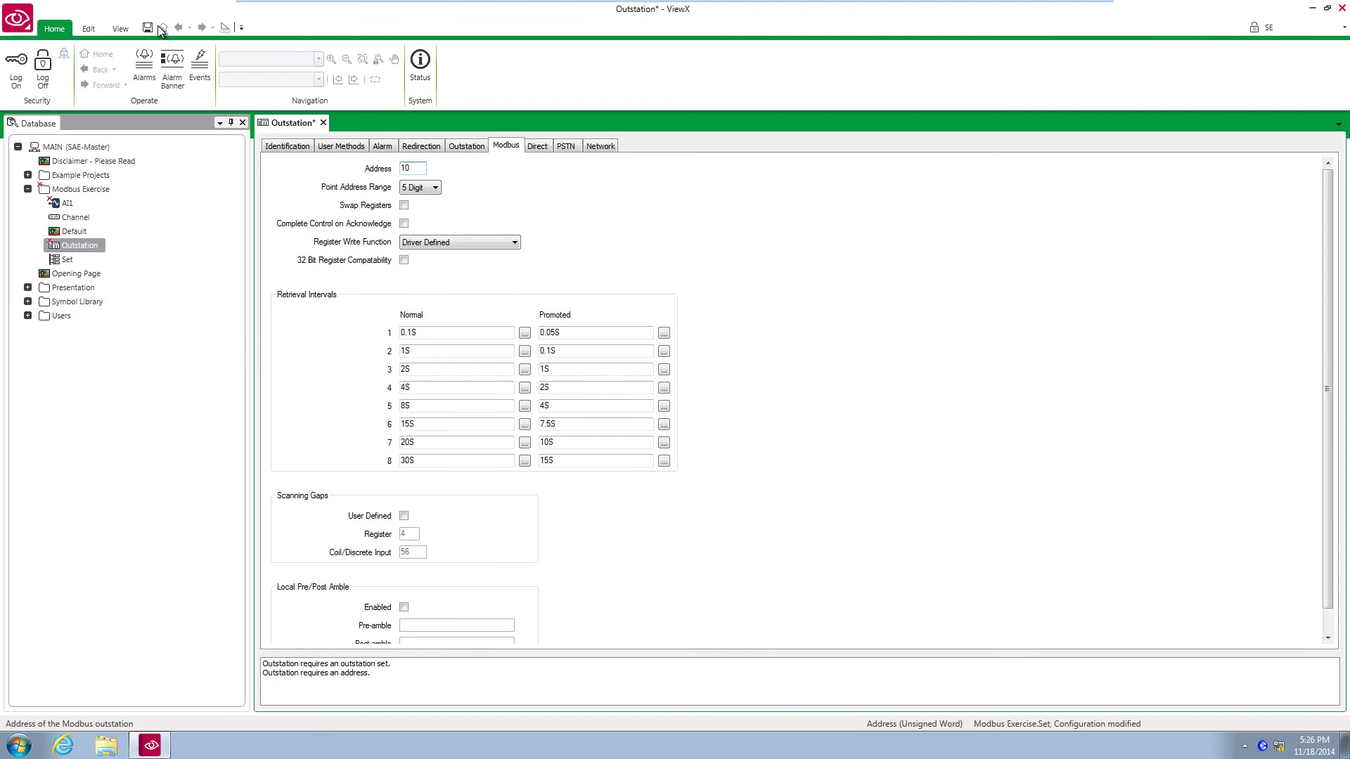
pyautogui.click(147, 28)
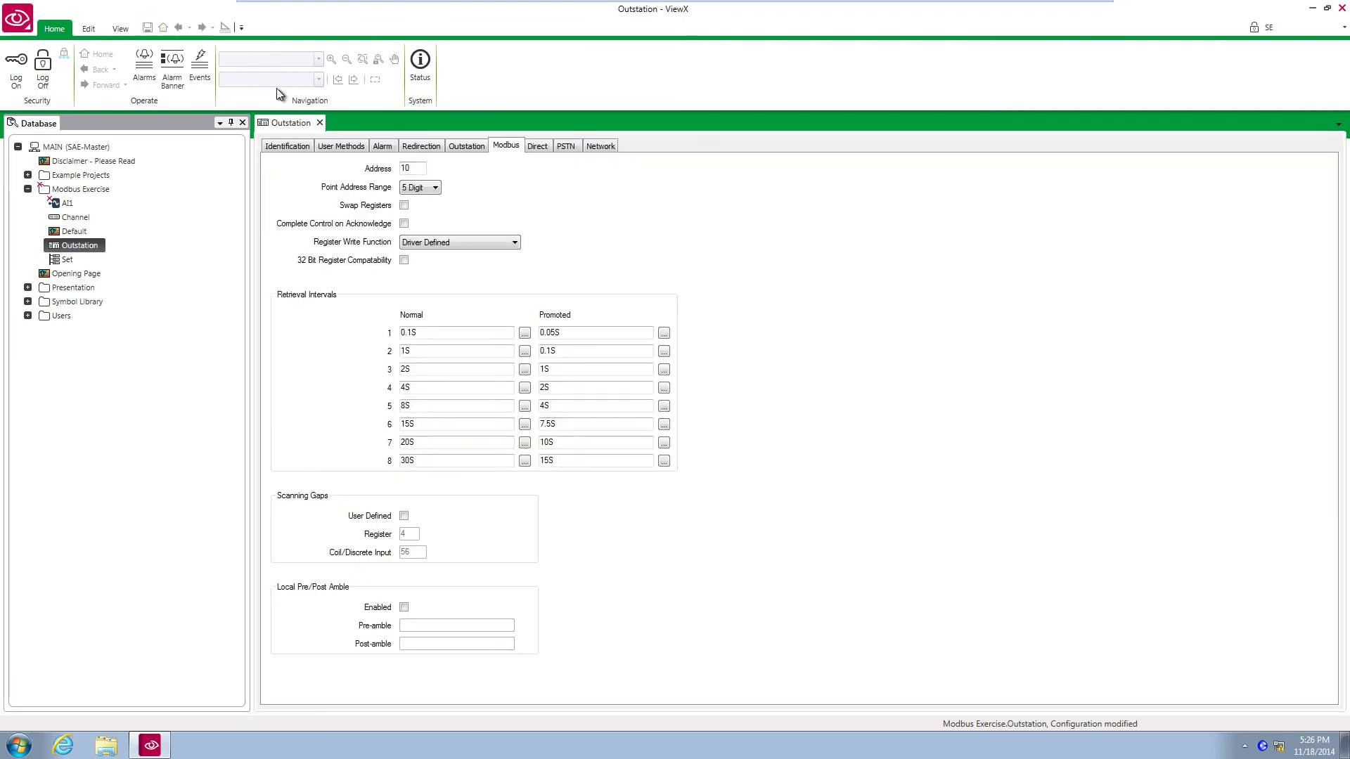
pyautogui.click(319, 122)
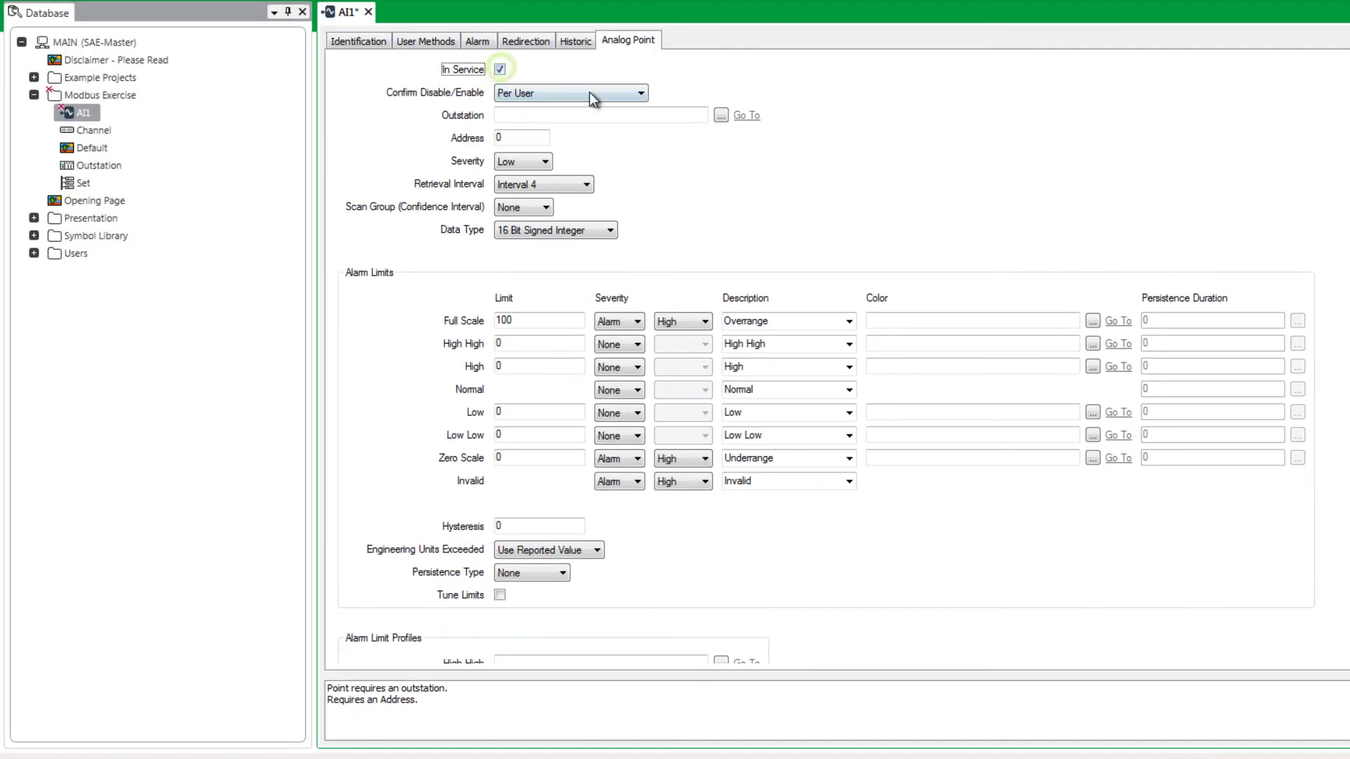
# Link AI1 to the Modbus Exercise Outstation at address 30001
pyautogui.click(720, 114)
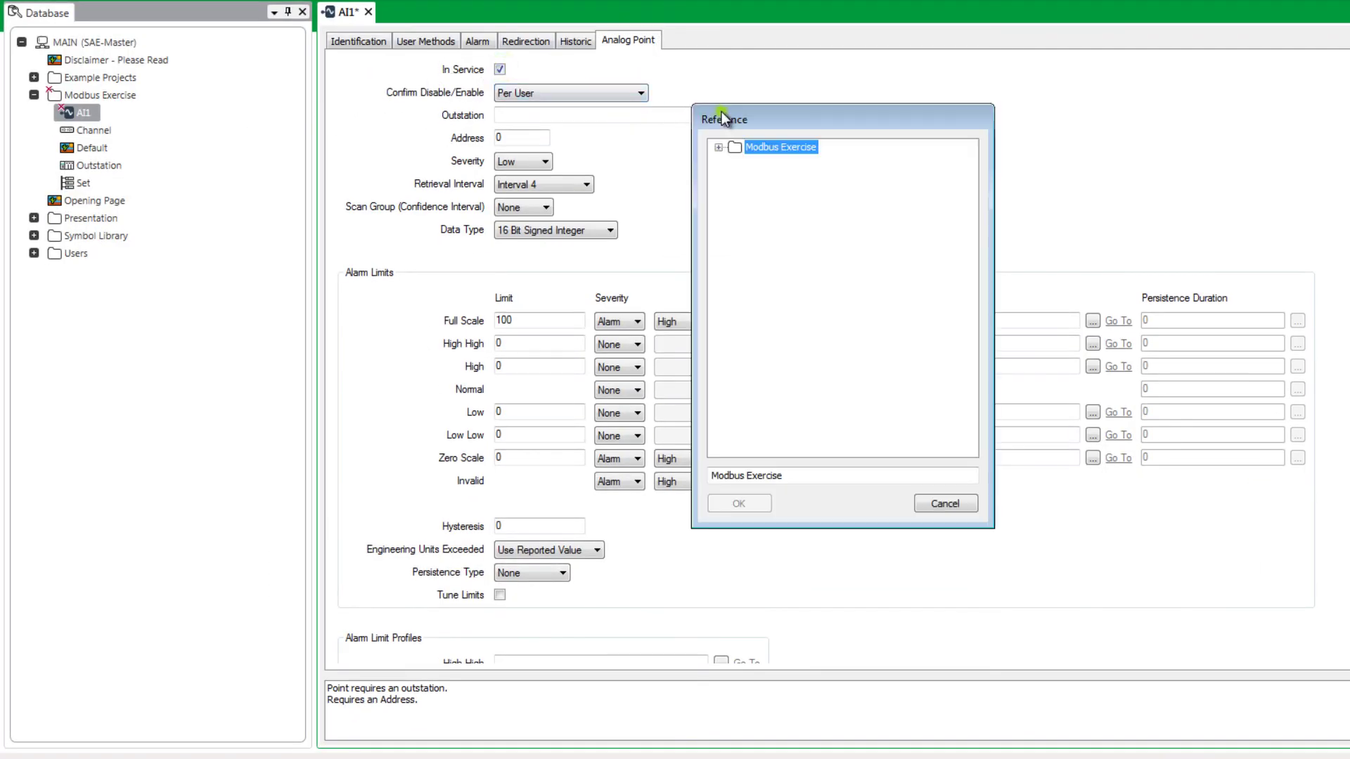
pyautogui.doubleClick(745, 146)
pyautogui.click(756, 161)
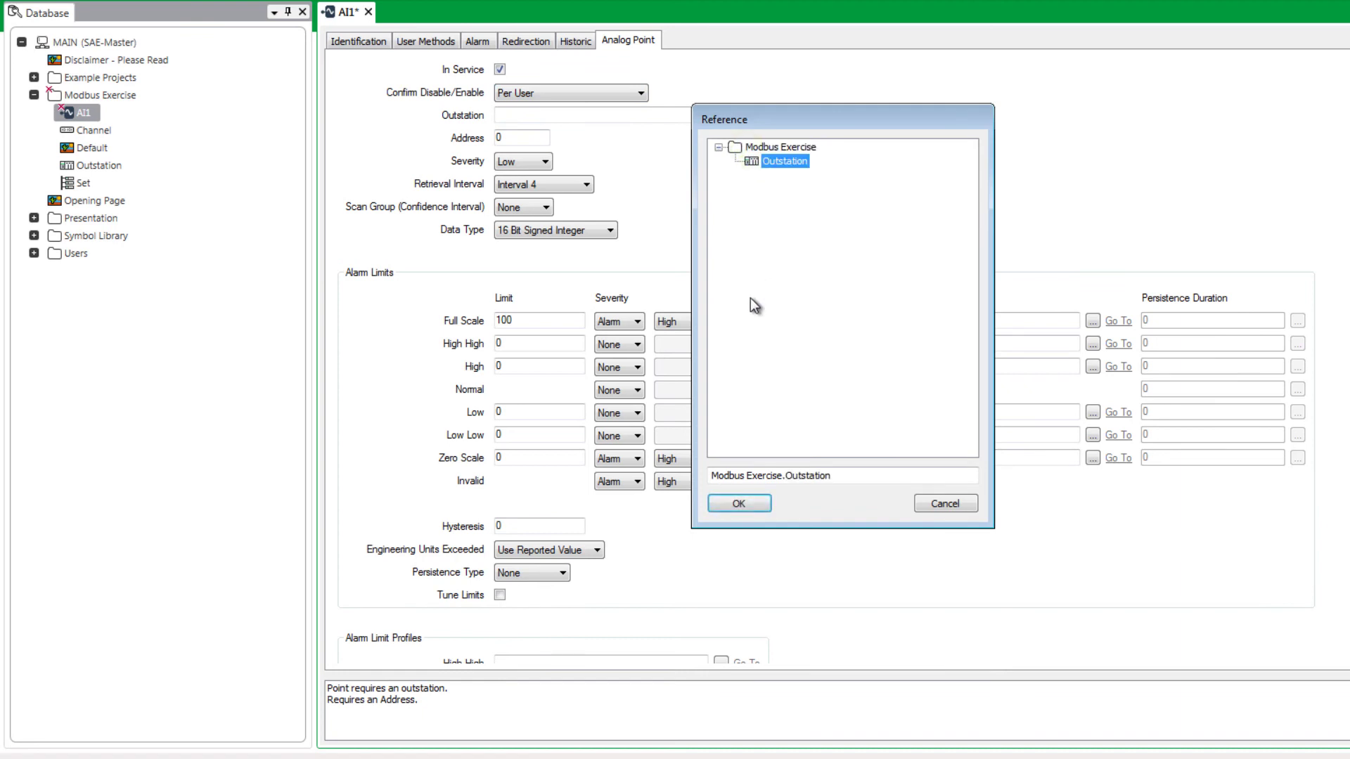
pyautogui.click(744, 502)
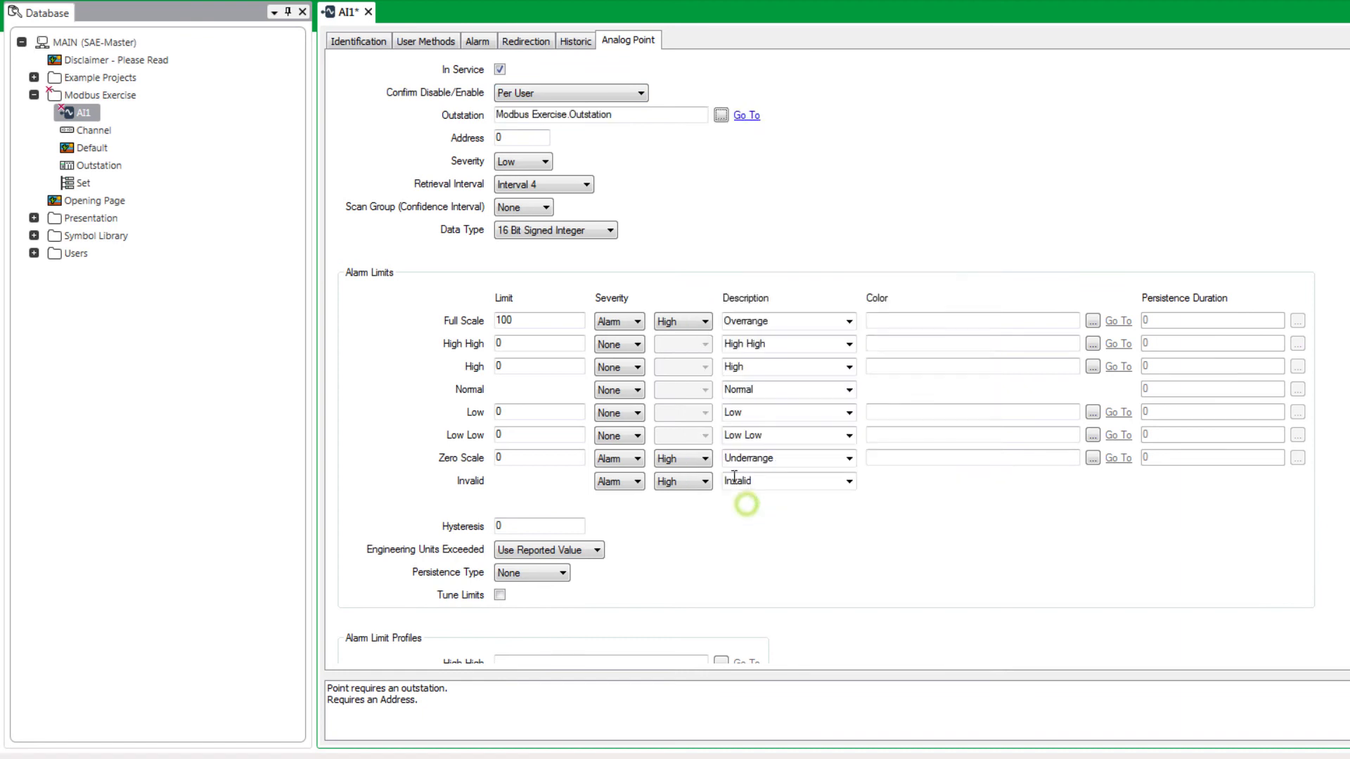
pyautogui.doubleClick(503, 140)
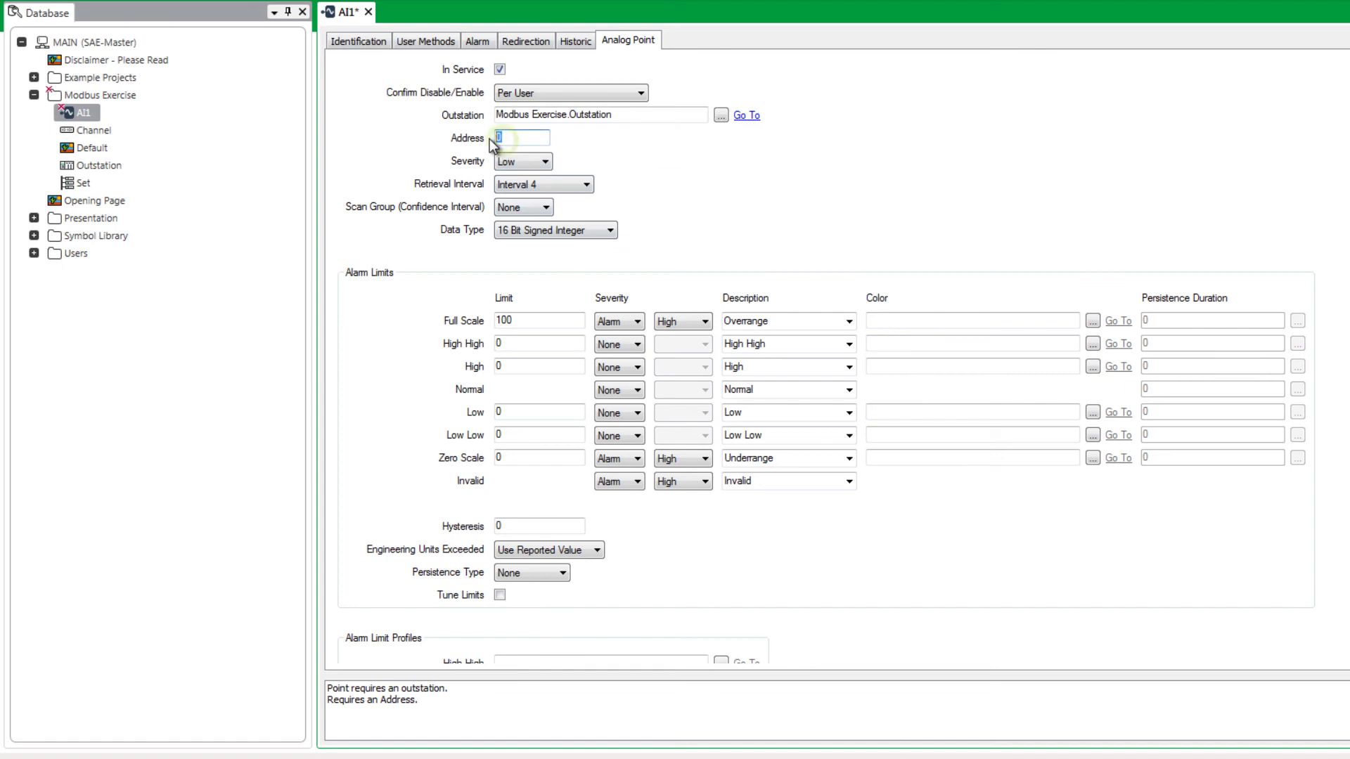
pyautogui.write('30001')
# Enable Override on AI1 and save its configuration
pyautogui.scroll(-5, 640, 161)
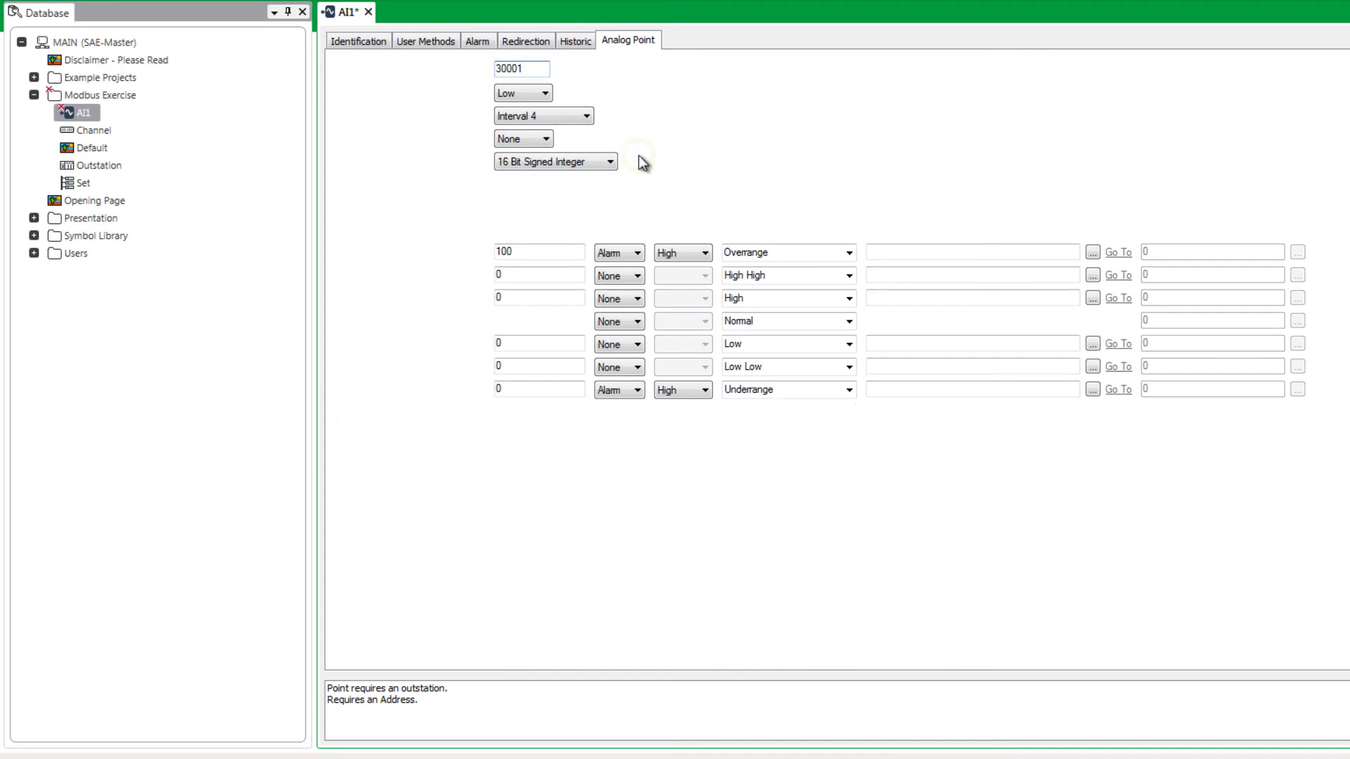
pyautogui.scroll(-5, 639, 156)
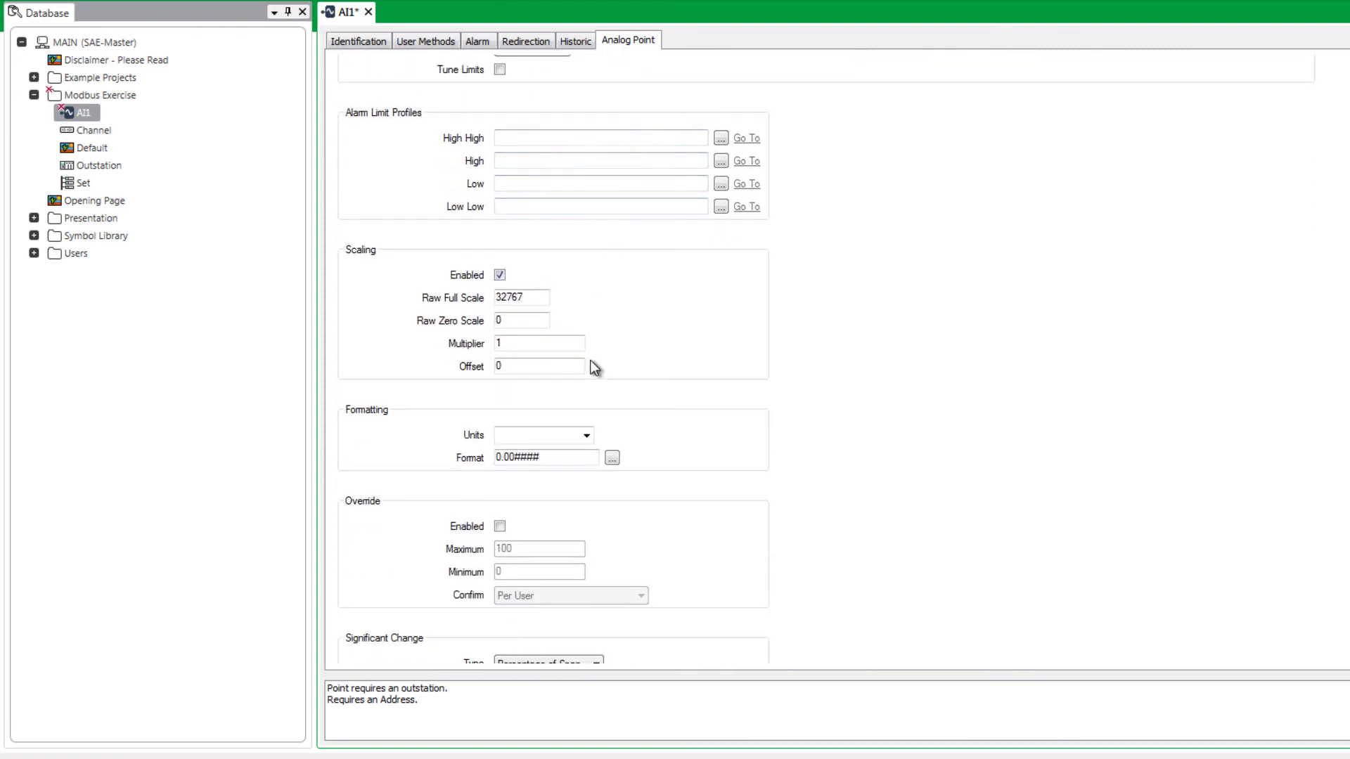
pyautogui.click(500, 526)
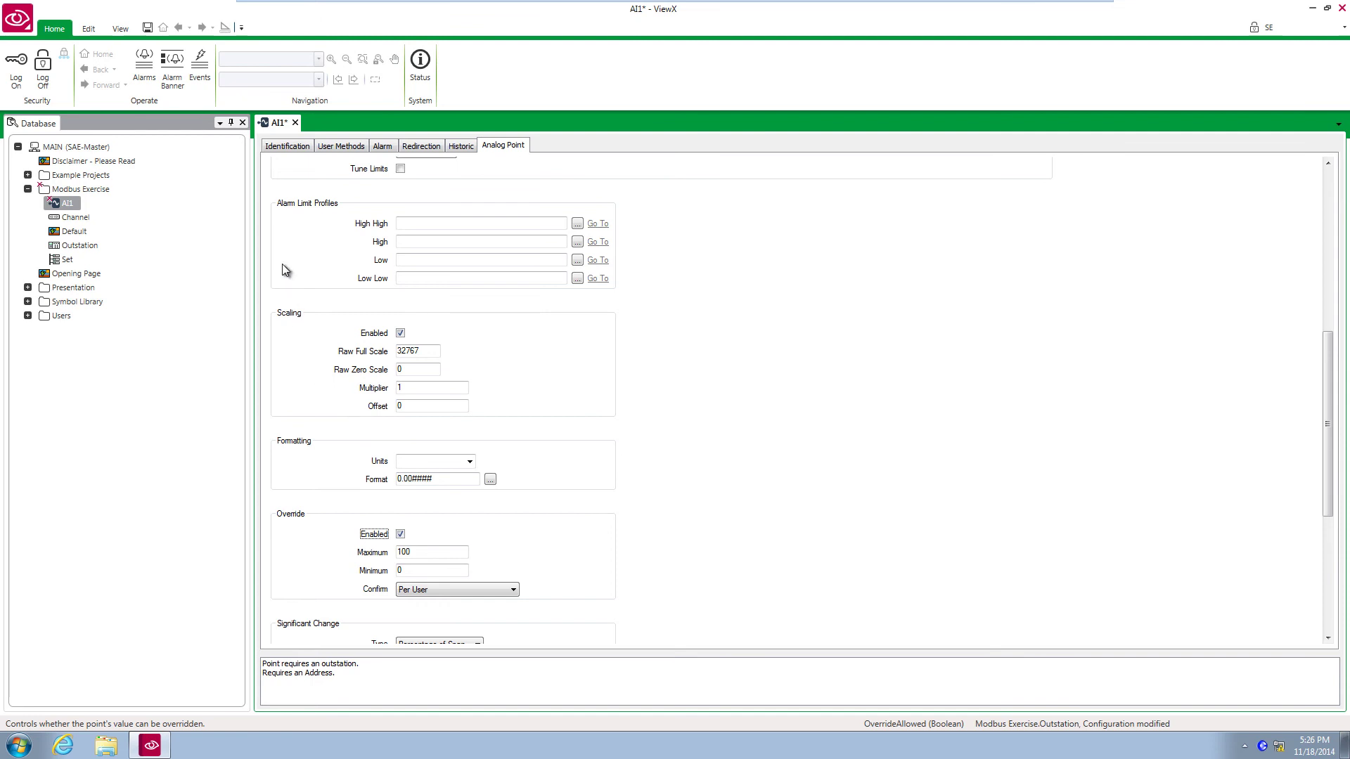
pyautogui.click(147, 28)
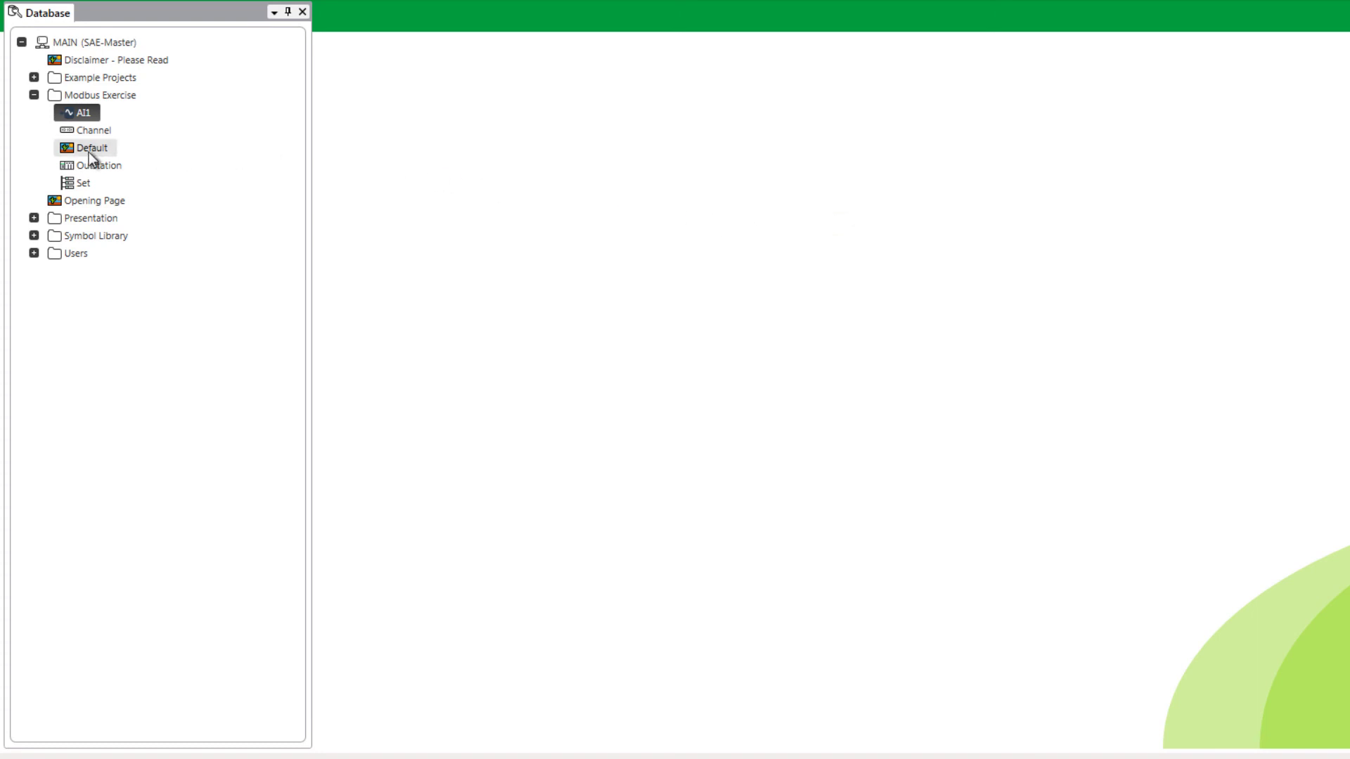
# Add AI1 to the Default mimic canvas as a Value > Formatted Value field
pyautogui.doubleClick(88, 152)
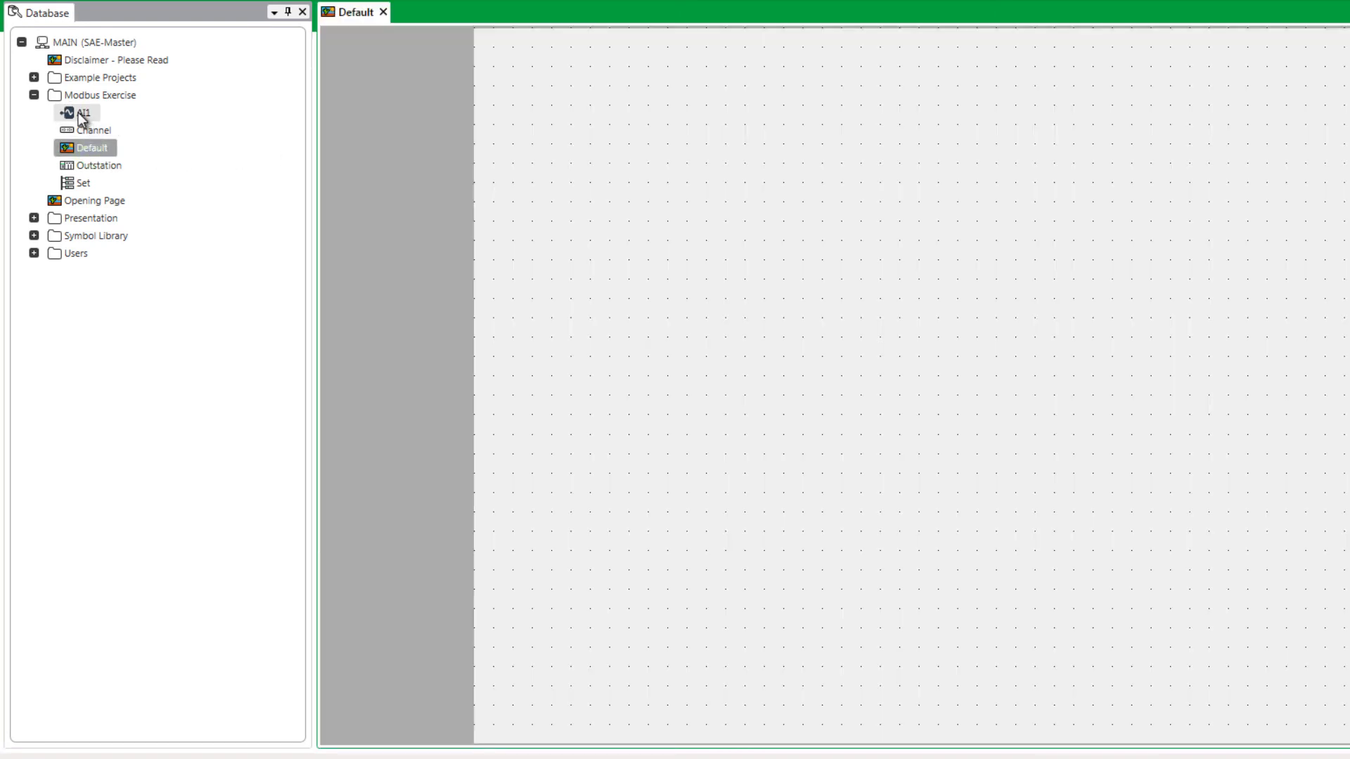
pyautogui.moveTo(82, 116); pyautogui.dragTo(770, 210)
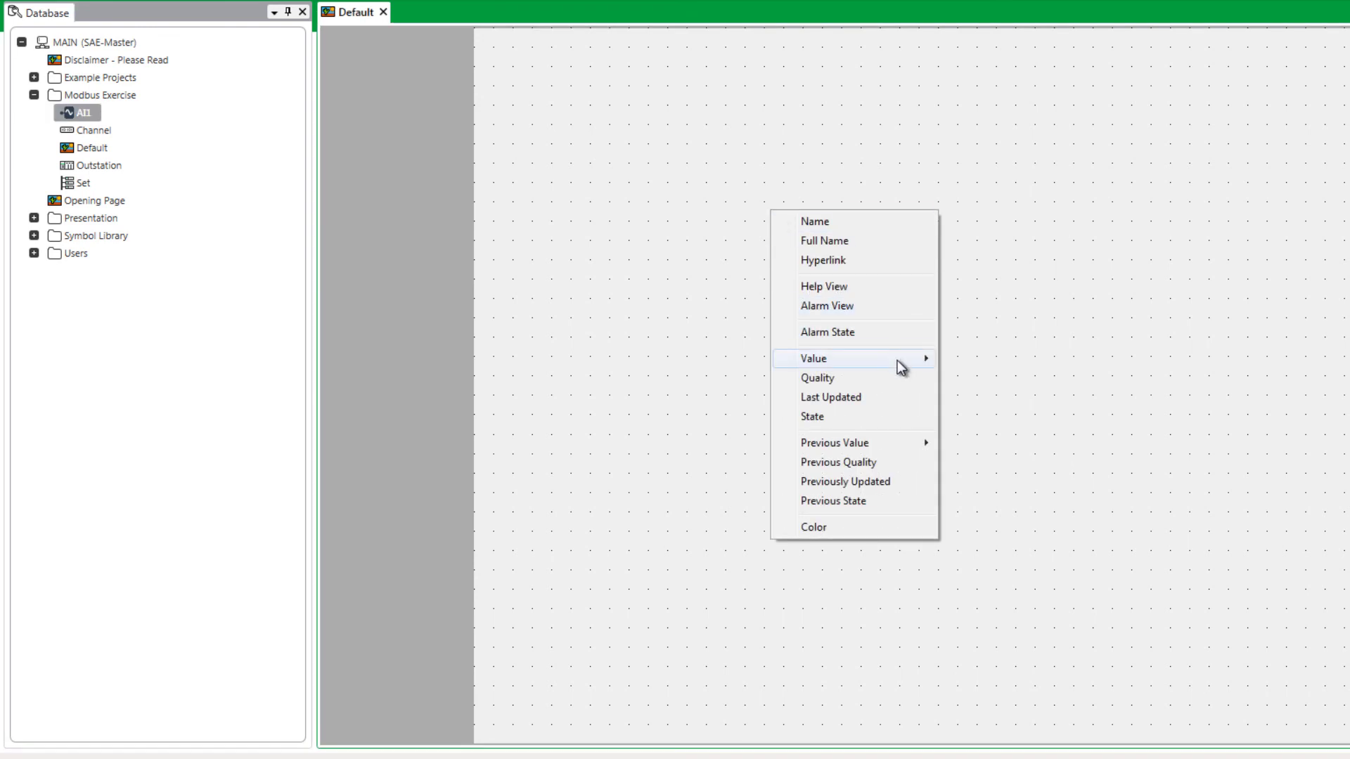
pyautogui.moveTo(897, 360)
pyautogui.click(990, 378)
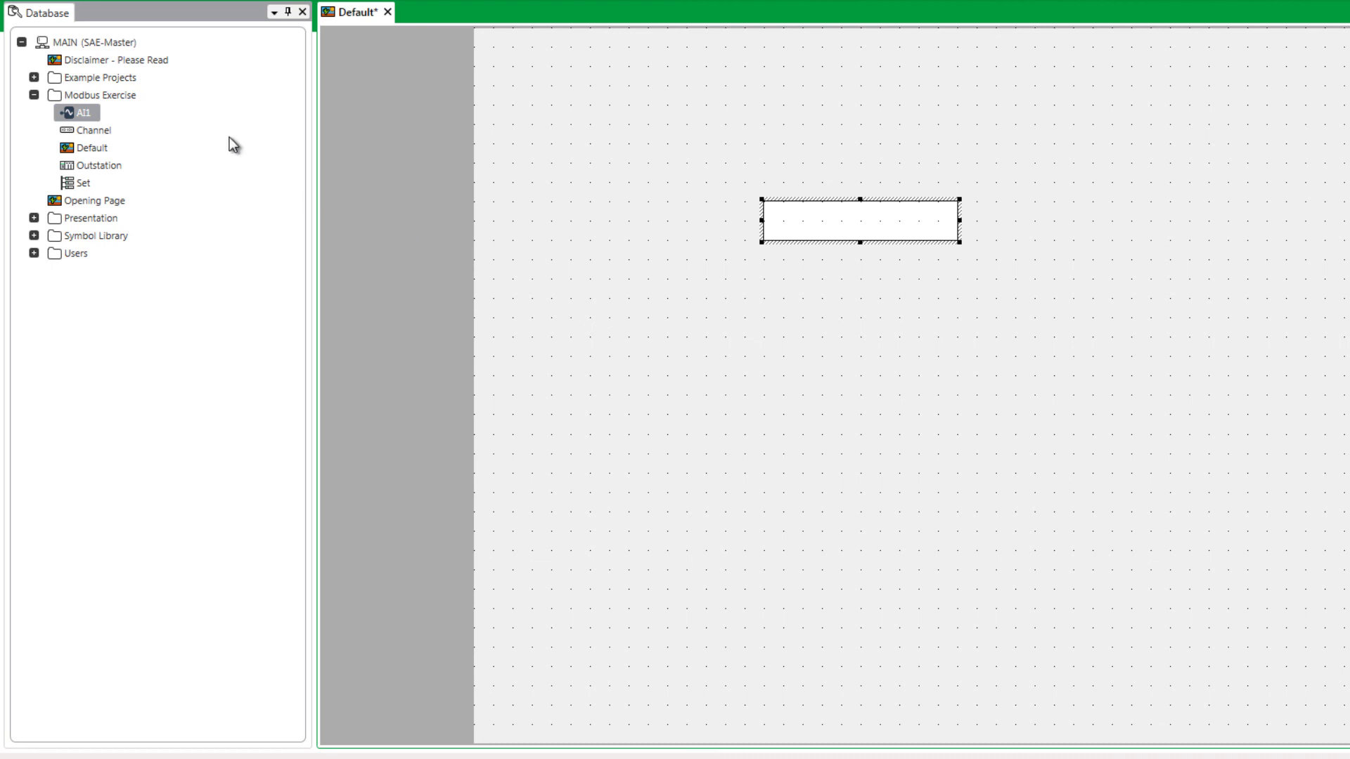
# Save the Default mimic, then override AI1's value to 11
pyautogui.hotkey('ctrl', 's')
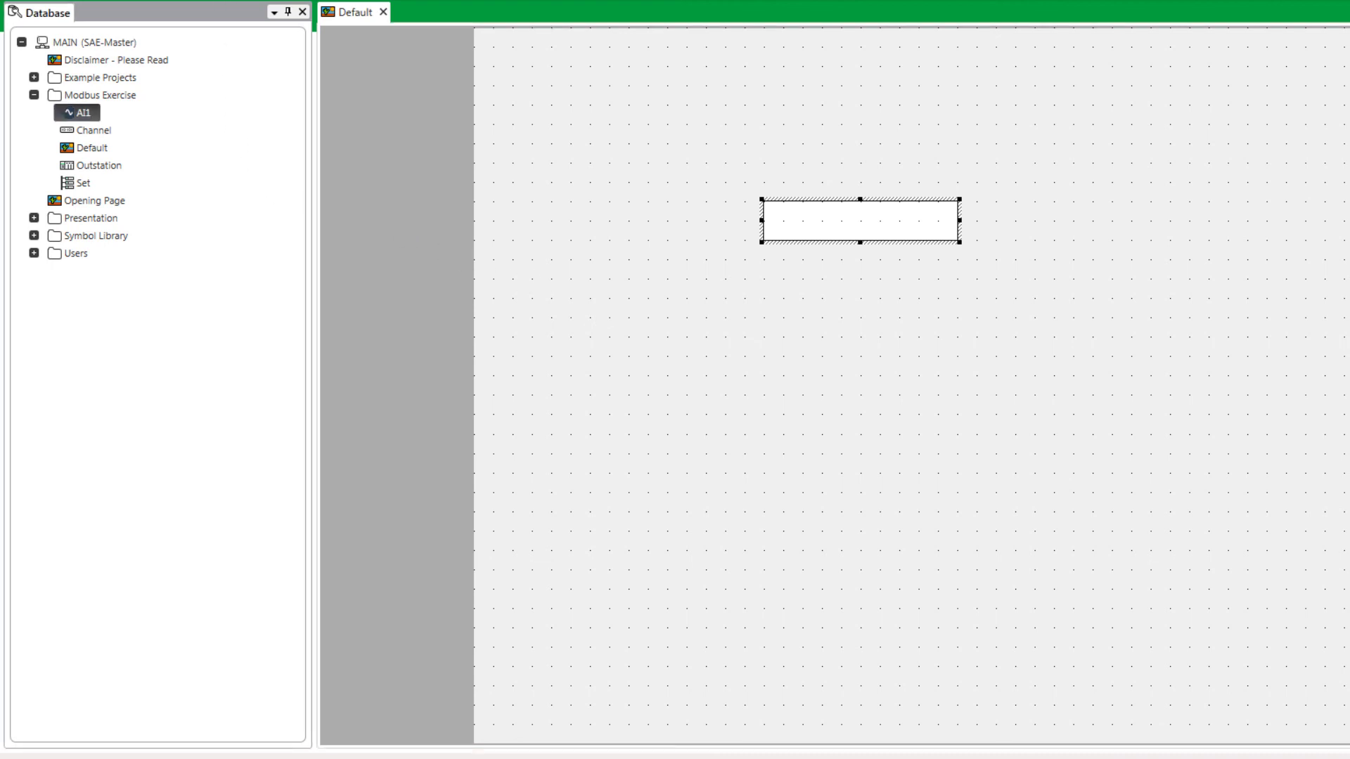
pyautogui.rightClick(82, 113)
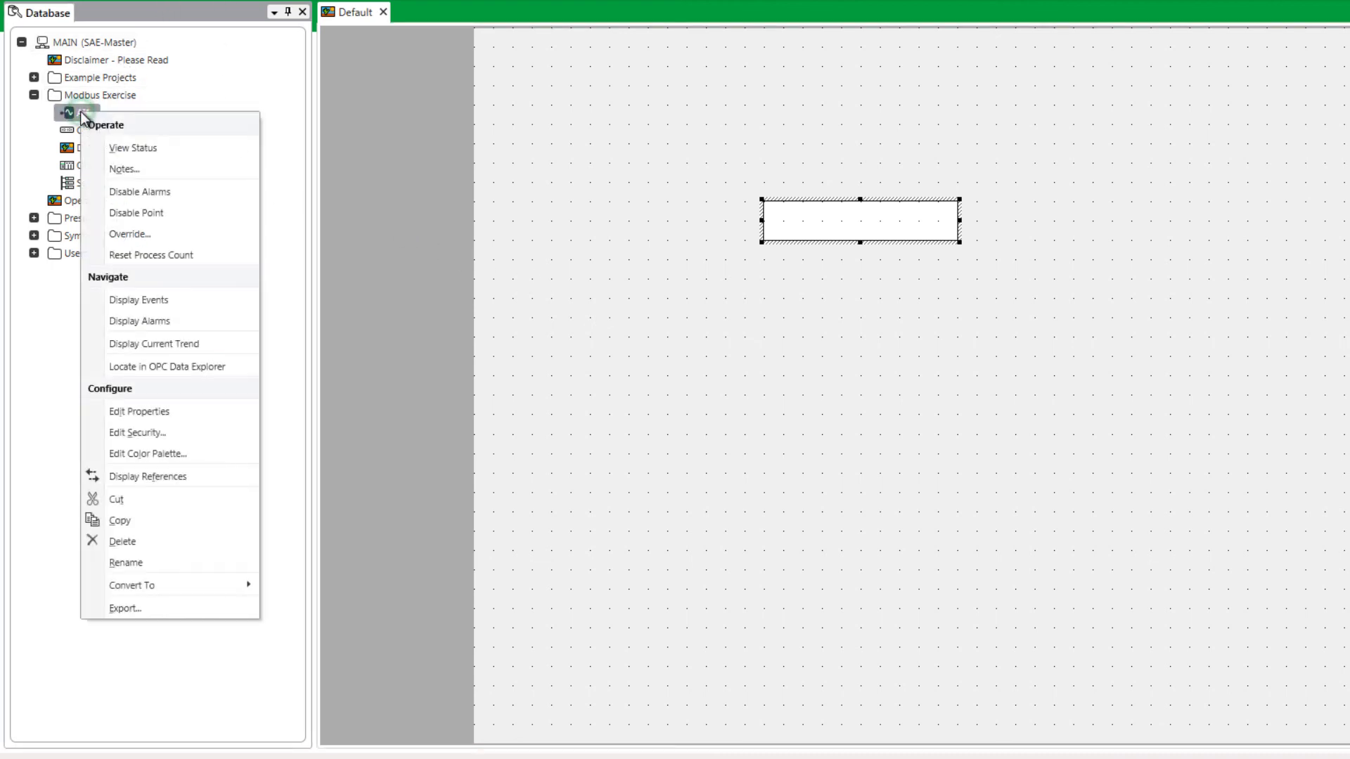
pyautogui.click(123, 232)
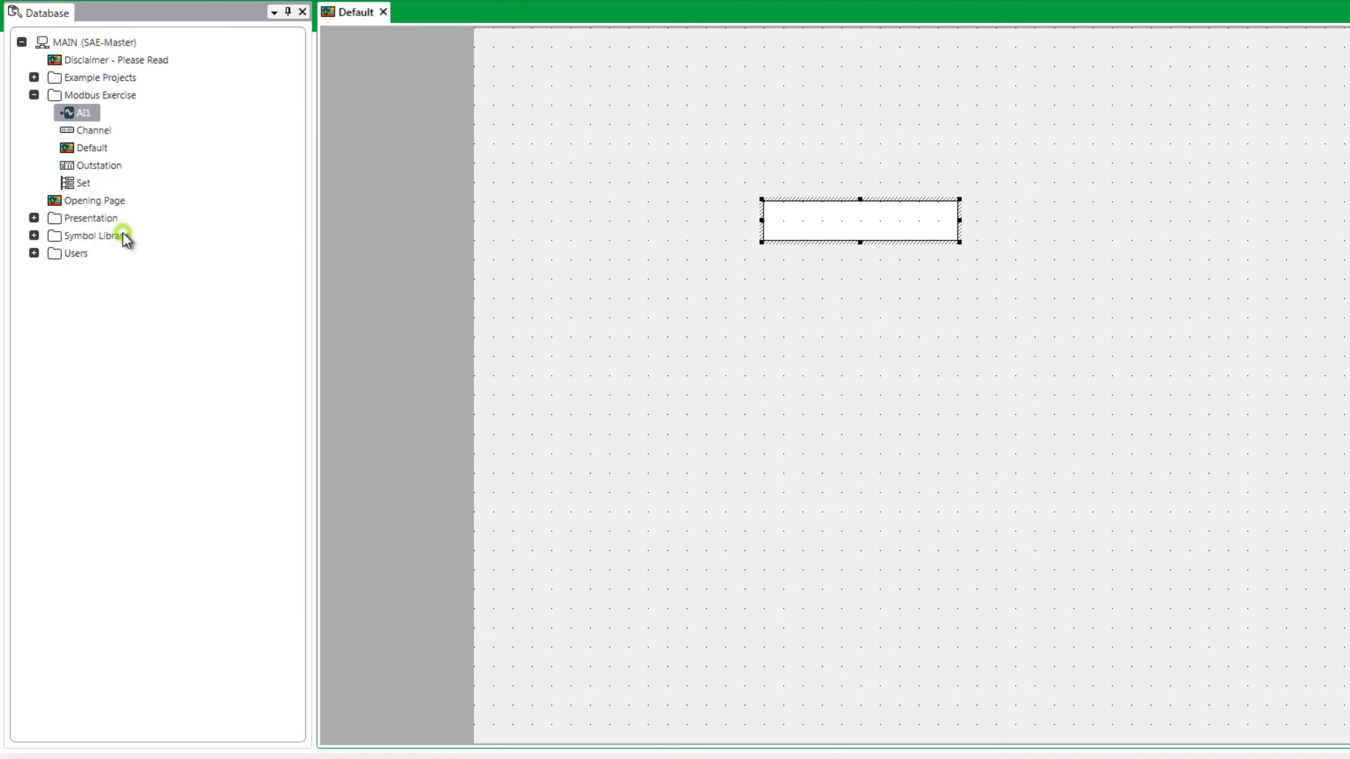
pyautogui.write('11')
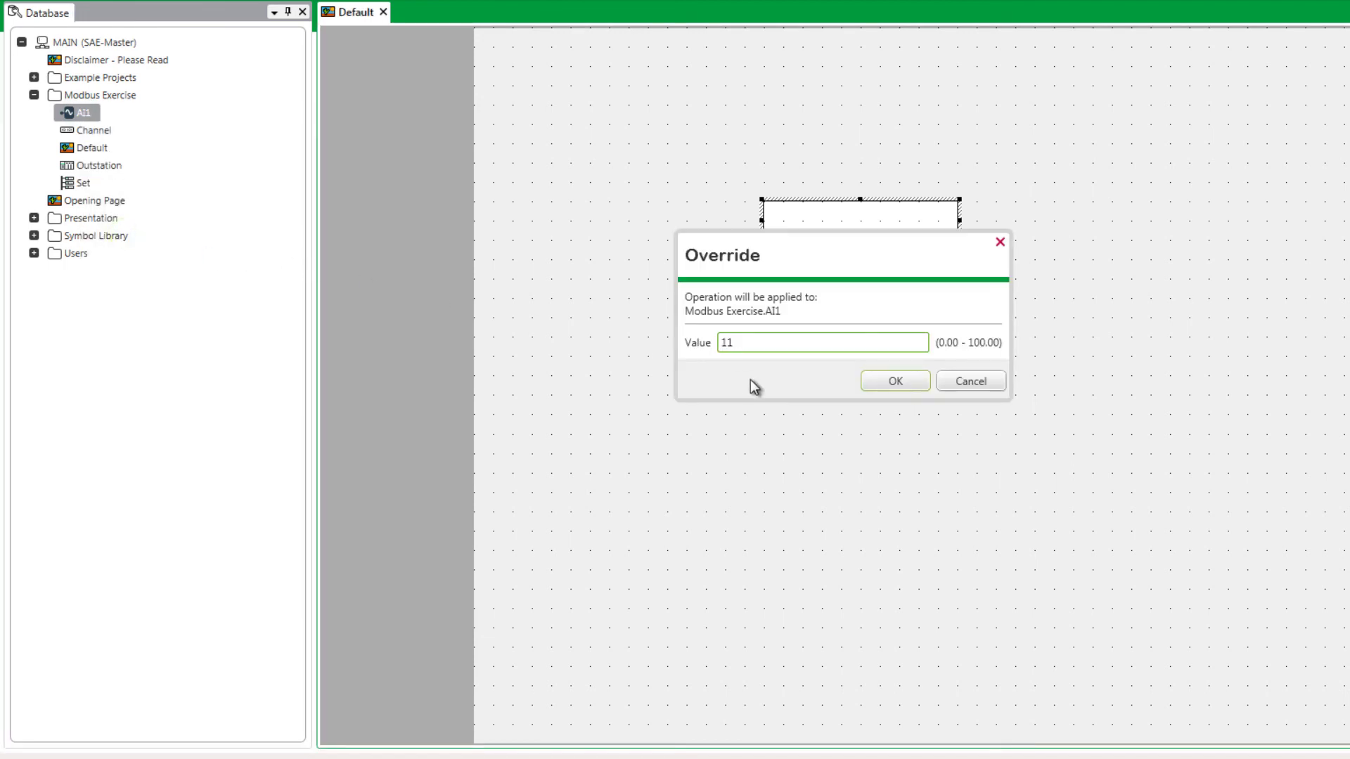
pyautogui.click(878, 392)
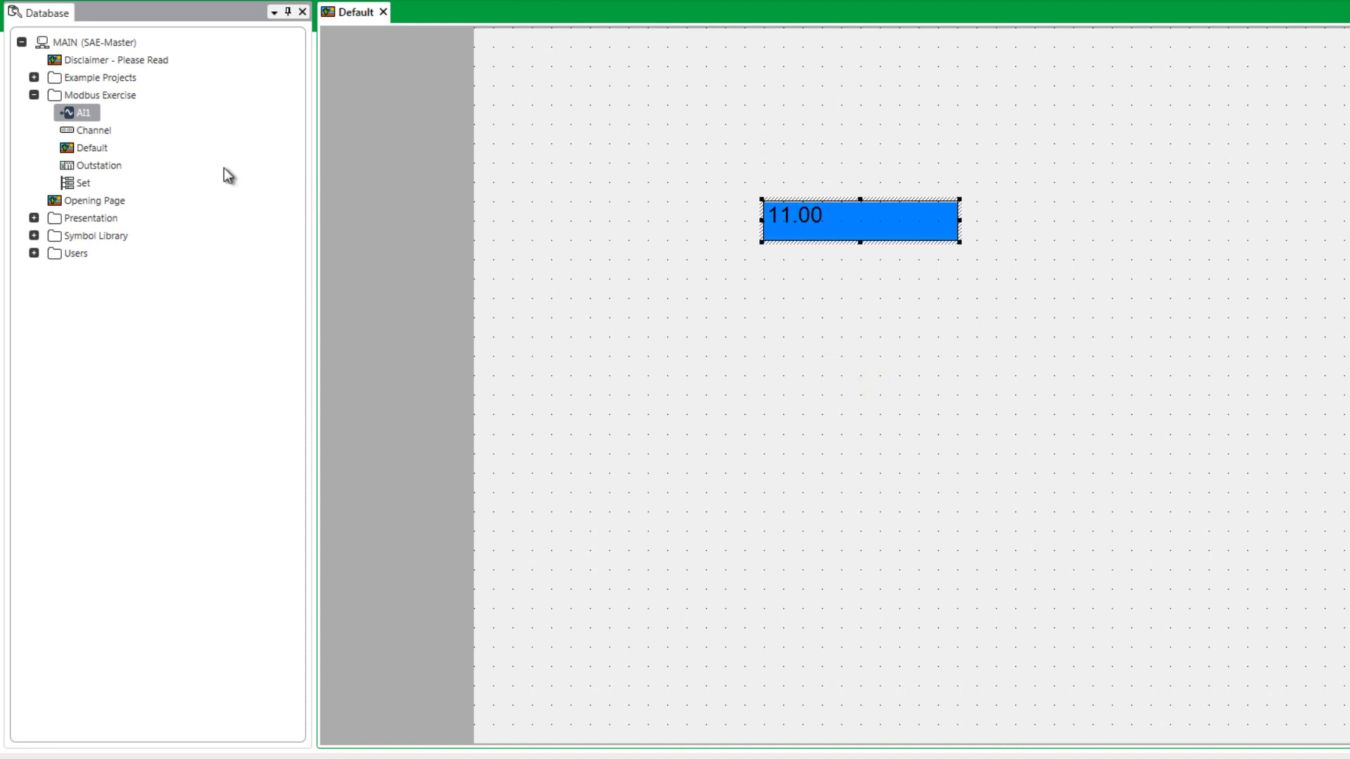
# Start a second override of AI1, entering 55 as the new value
pyautogui.rightClick(79, 111)
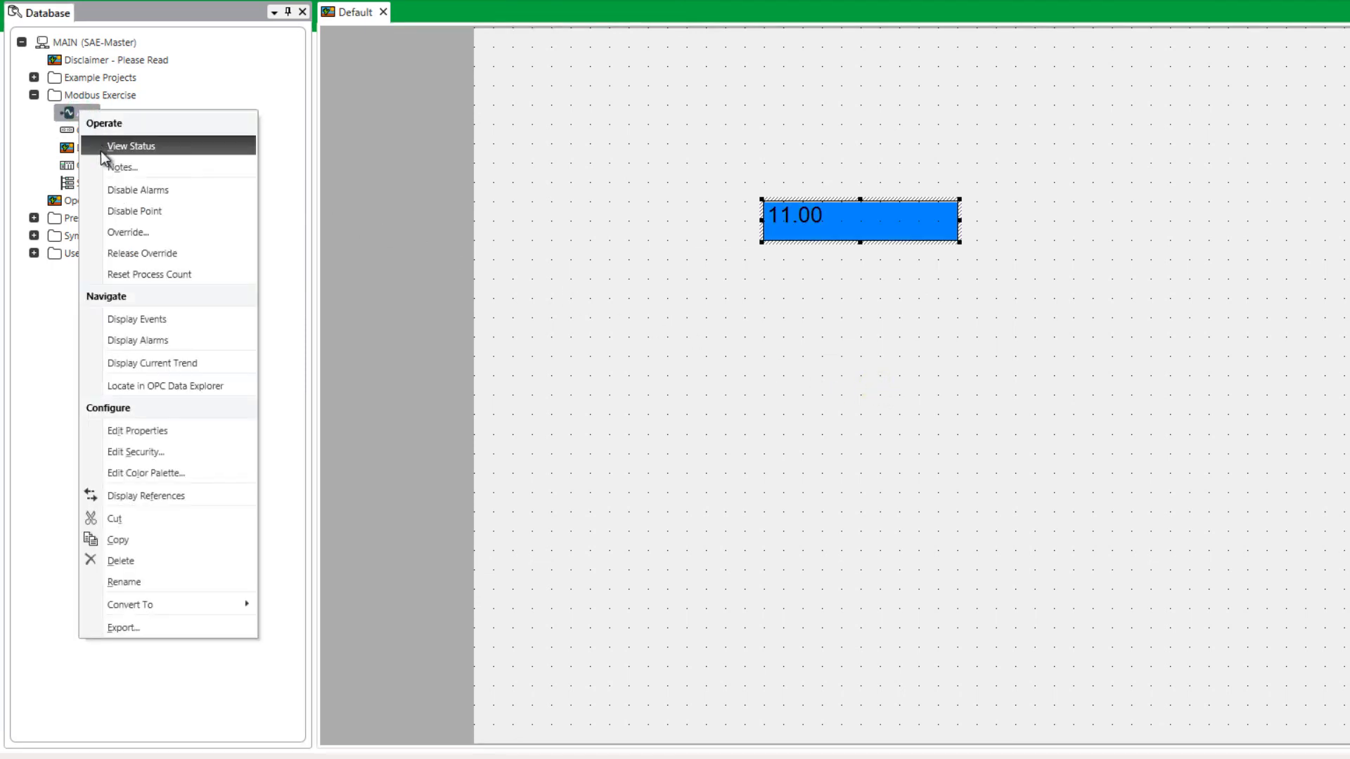
pyautogui.click(129, 236)
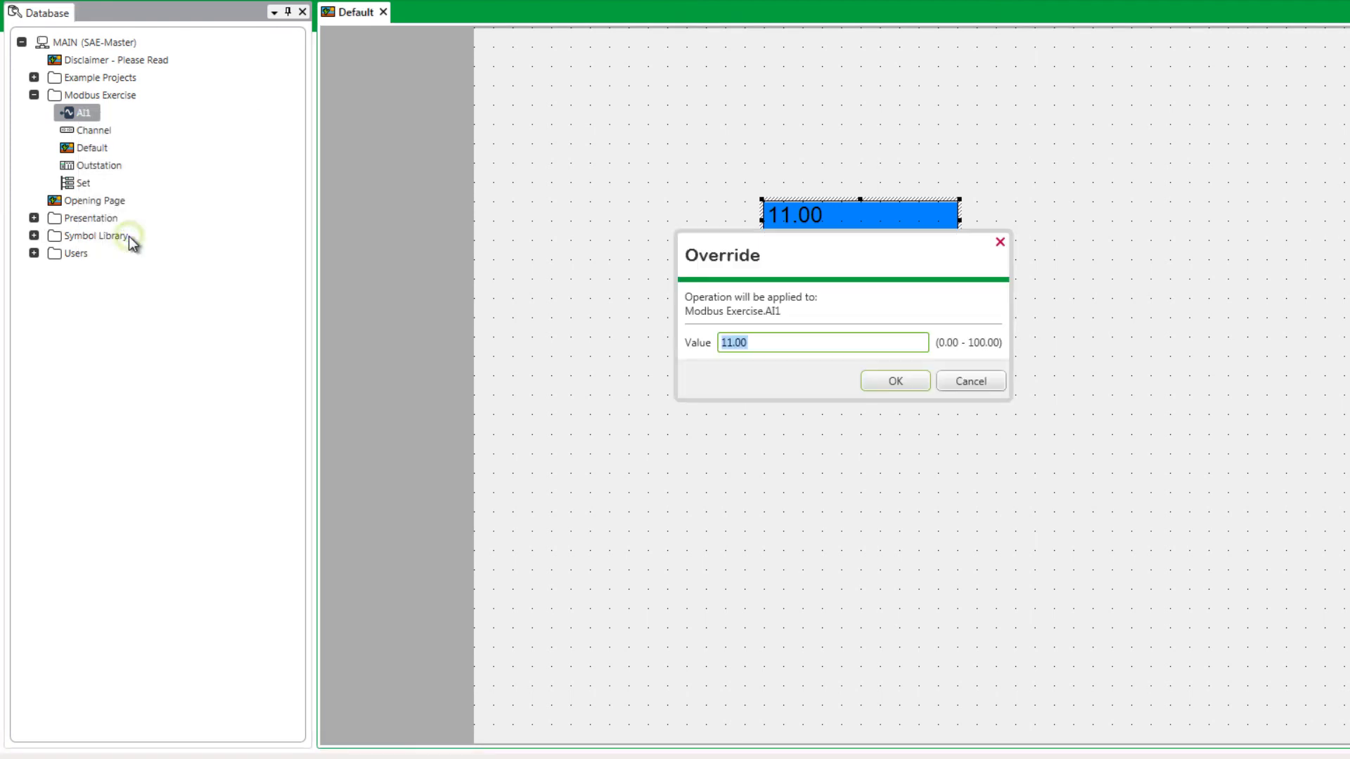
pyautogui.write('55')
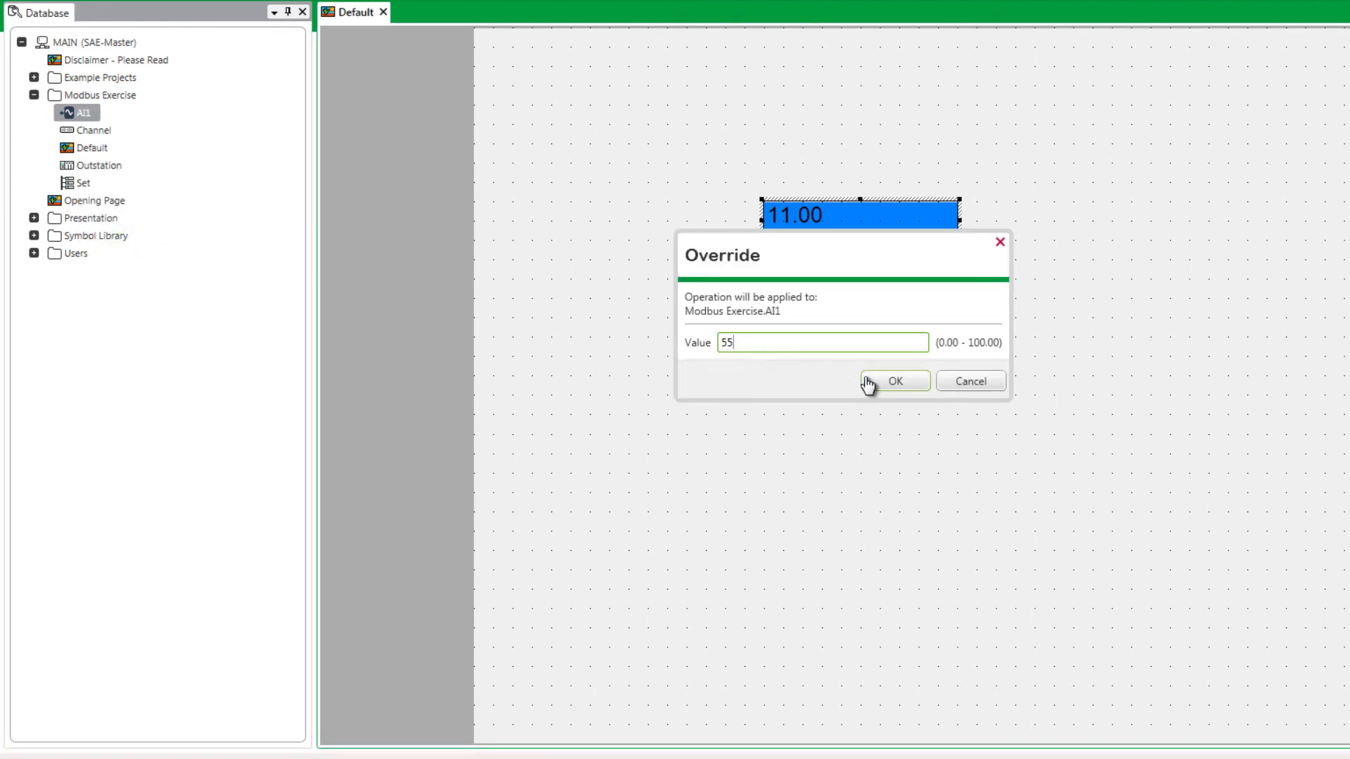